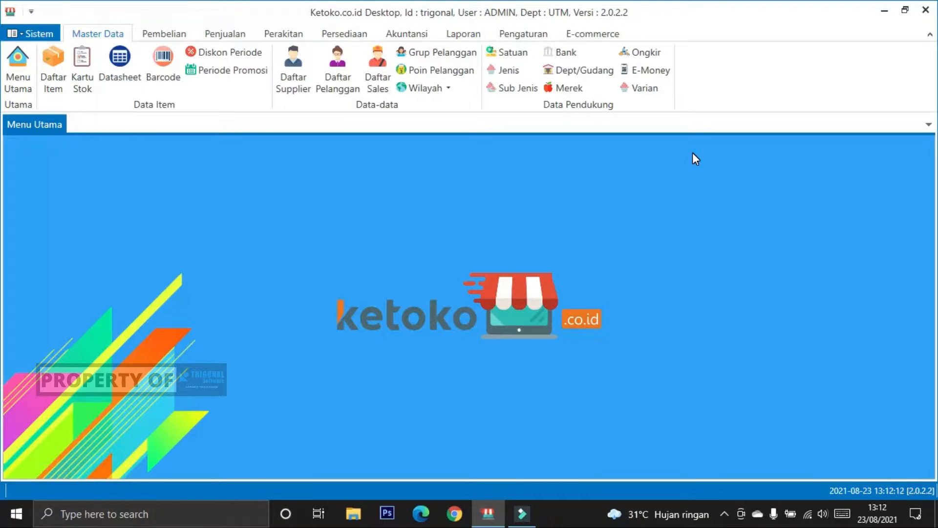
pyautogui.click(808, 513)
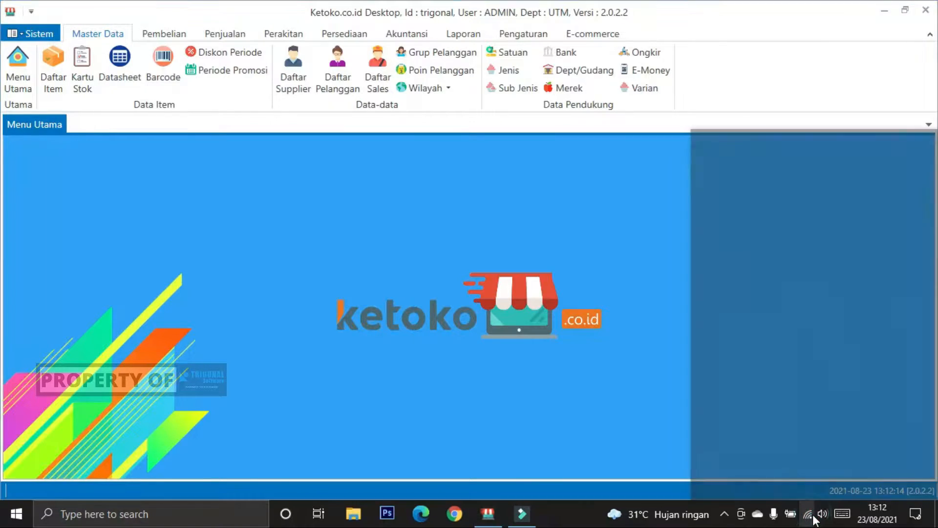
pyautogui.click(626, 318)
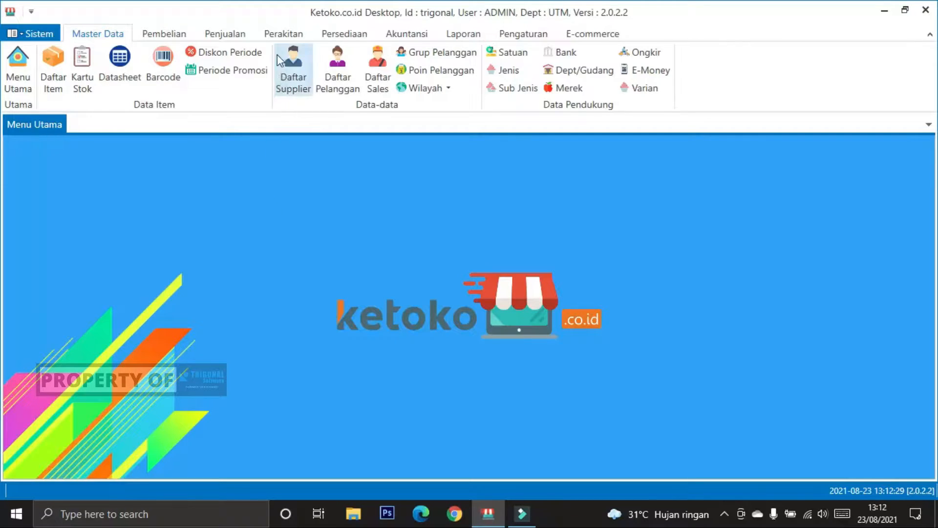
pyautogui.click(278, 37)
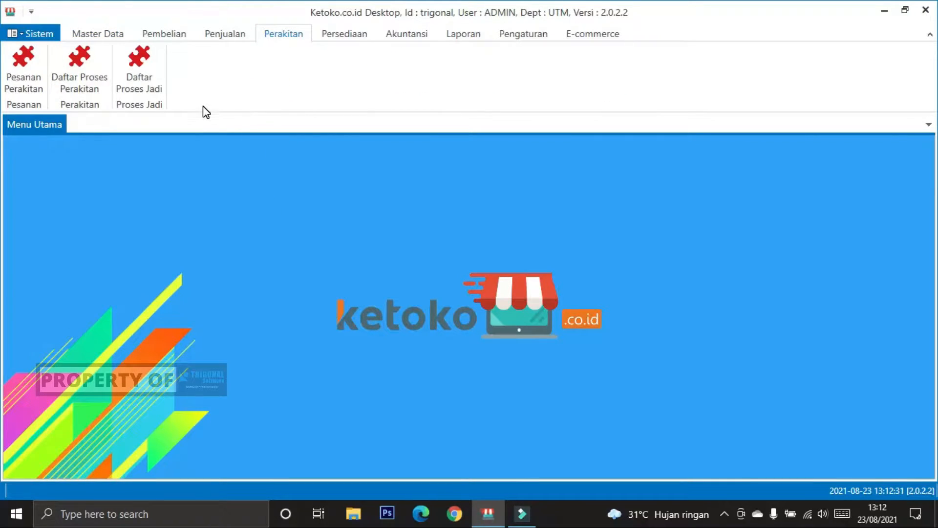
# Step: Start a new item from the item list and set its type to Rakitan Proses
pyautogui.click(98, 35)
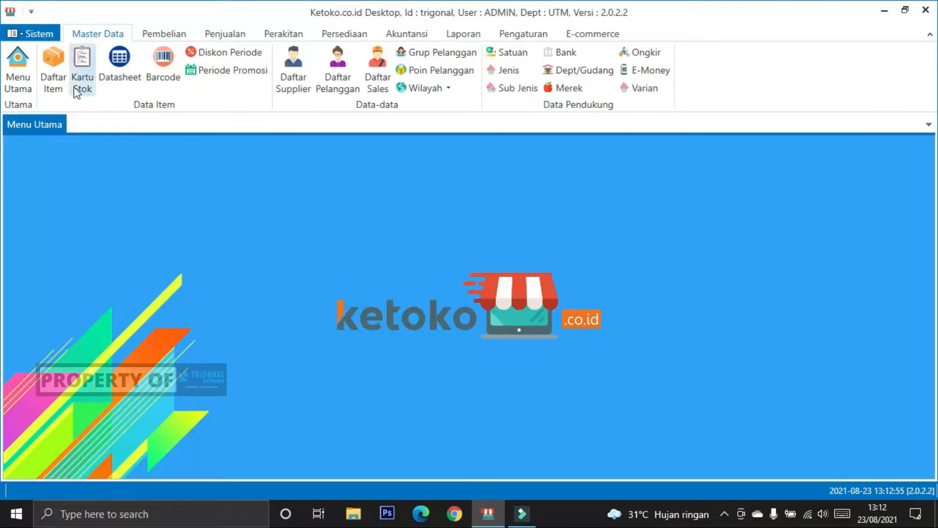
pyautogui.click(57, 71)
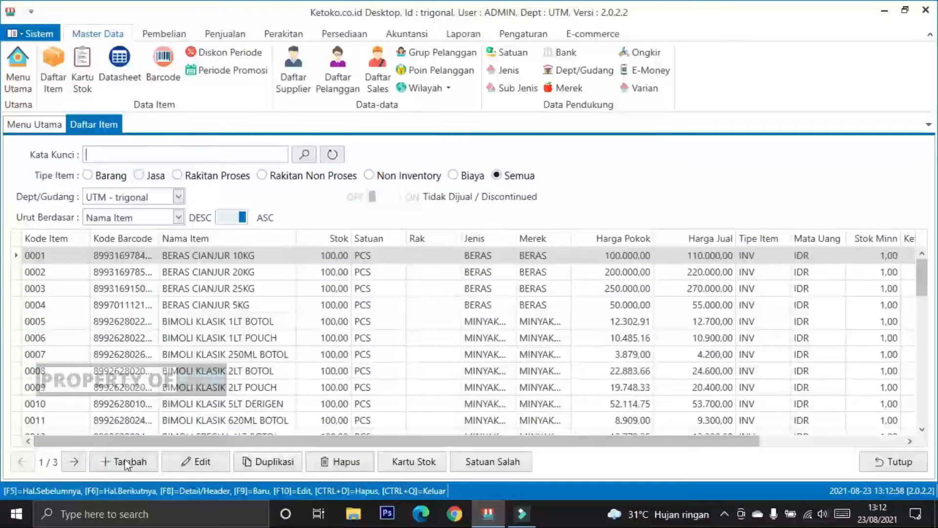
pyautogui.click(126, 463)
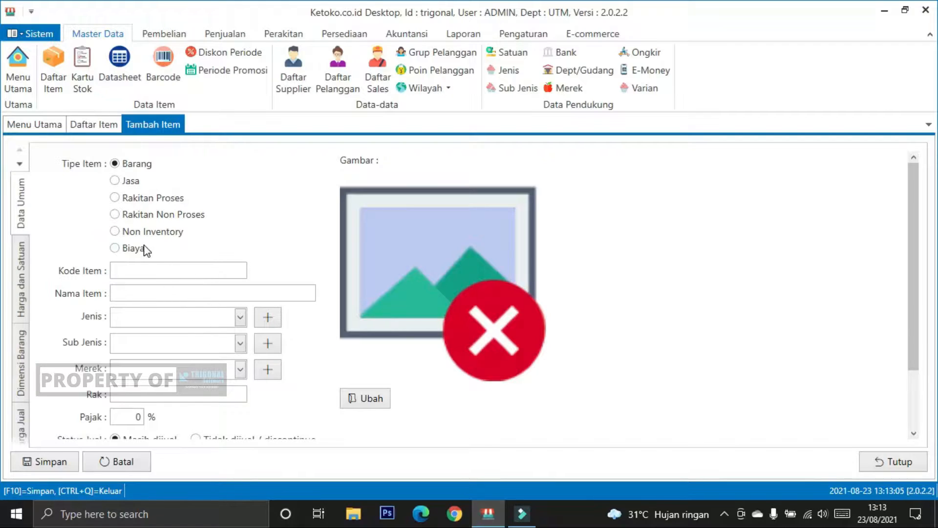
pyautogui.click(115, 198)
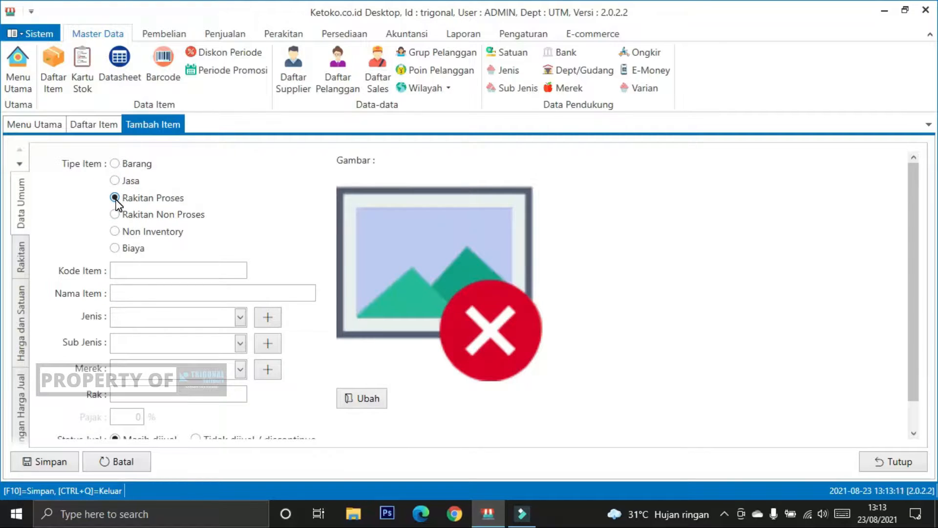
pyautogui.click(115, 215)
pyautogui.click(115, 198)
pyautogui.click(880, 461)
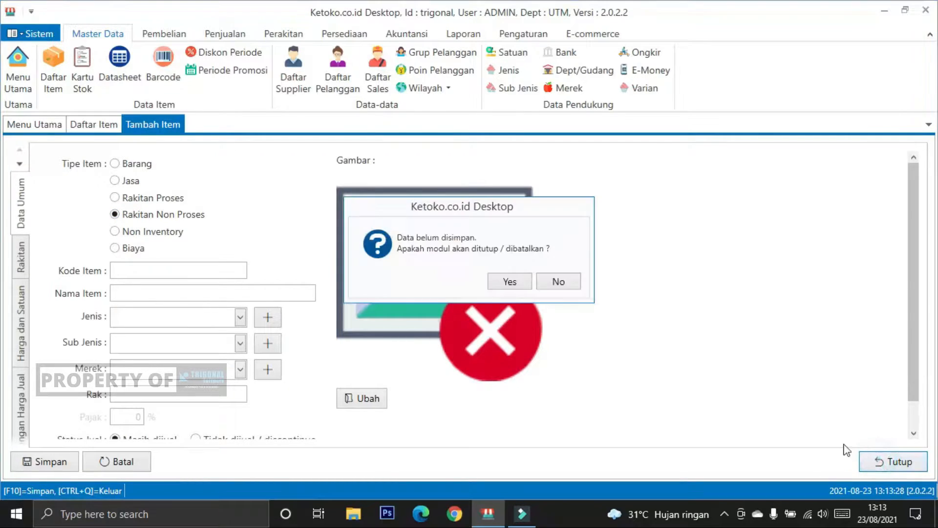
pyautogui.click(573, 284)
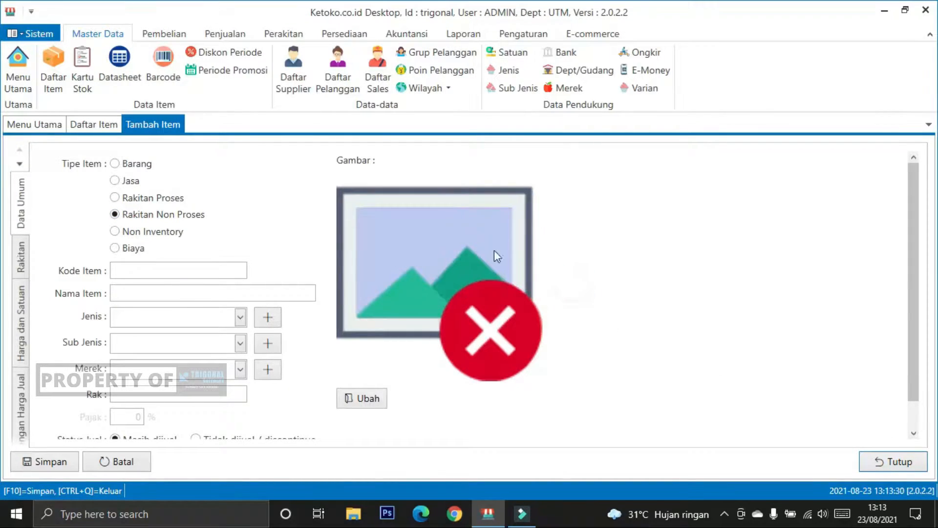
pyautogui.click(168, 199)
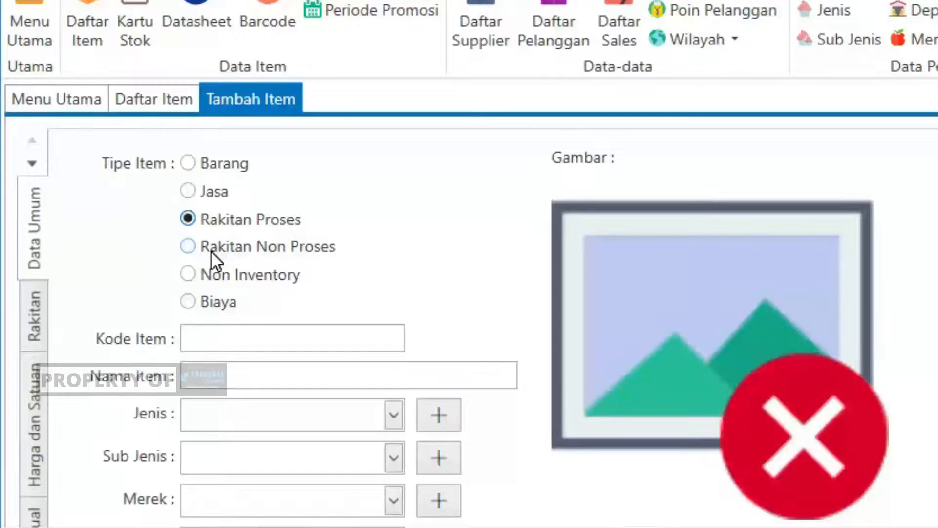
pyautogui.click(128, 217)
pyautogui.click(228, 218)
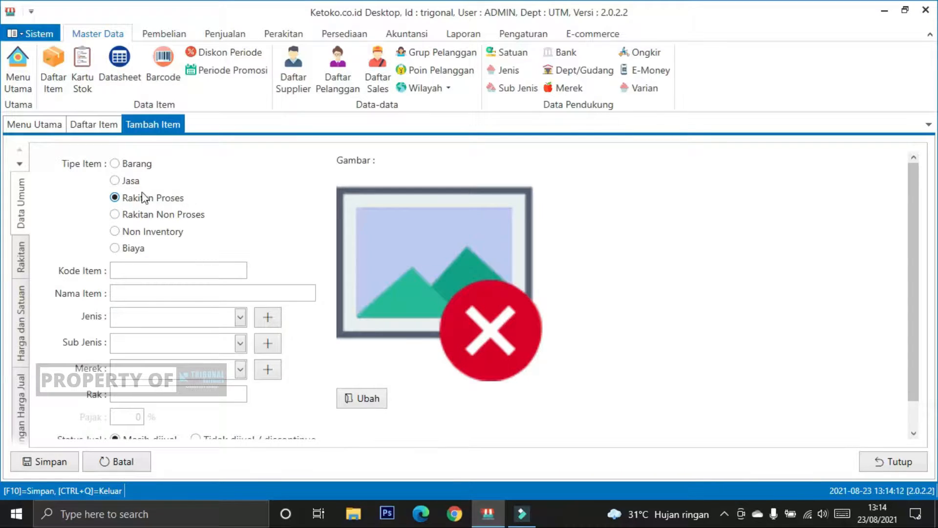
pyautogui.click(115, 214)
pyautogui.click(140, 201)
# Step: Give the new item the code PAKET-01 and the name PAKET SEMBAKO
pyautogui.click(126, 268)
pyautogui.write('pak')
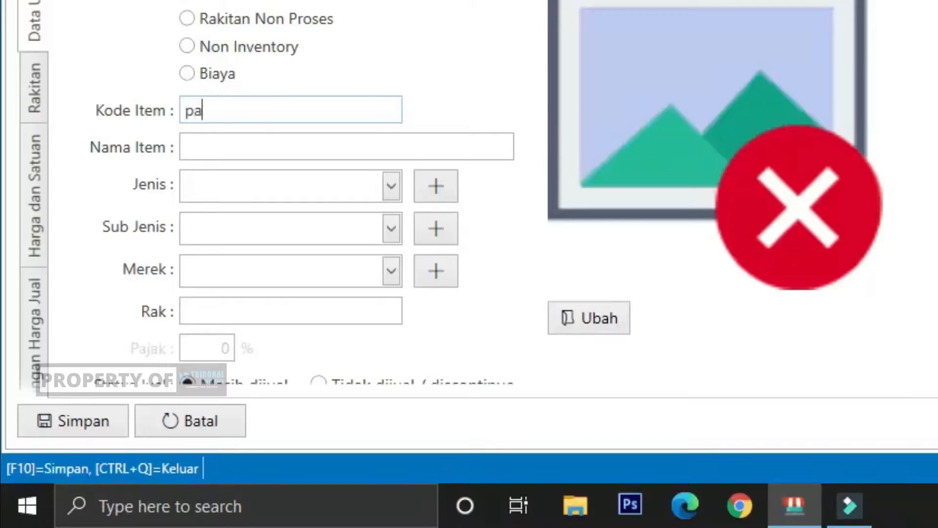
pyautogui.press('BackSpace')
pyautogui.press('BackSpace')
pyautogui.press('BackSpace')
pyautogui.write('PAKET-01')
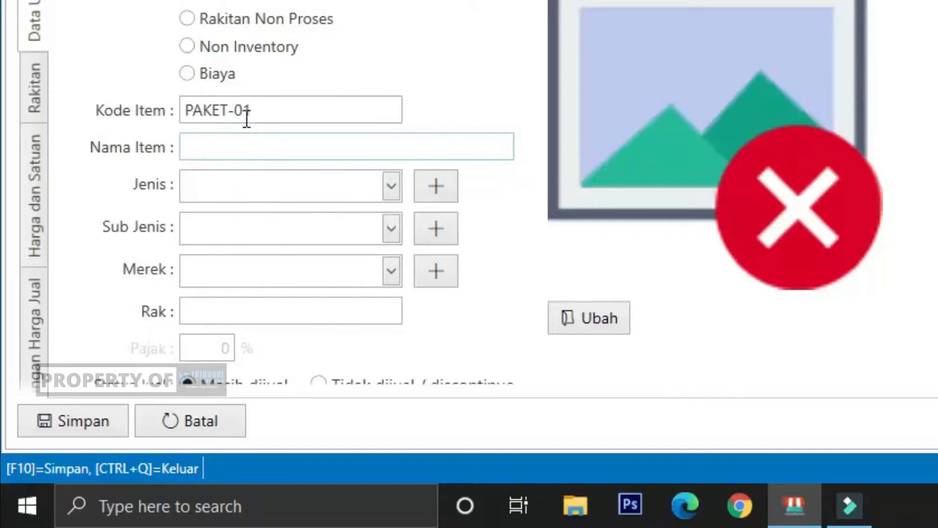
pyautogui.click(241, 142)
pyautogui.write('PAKET S')
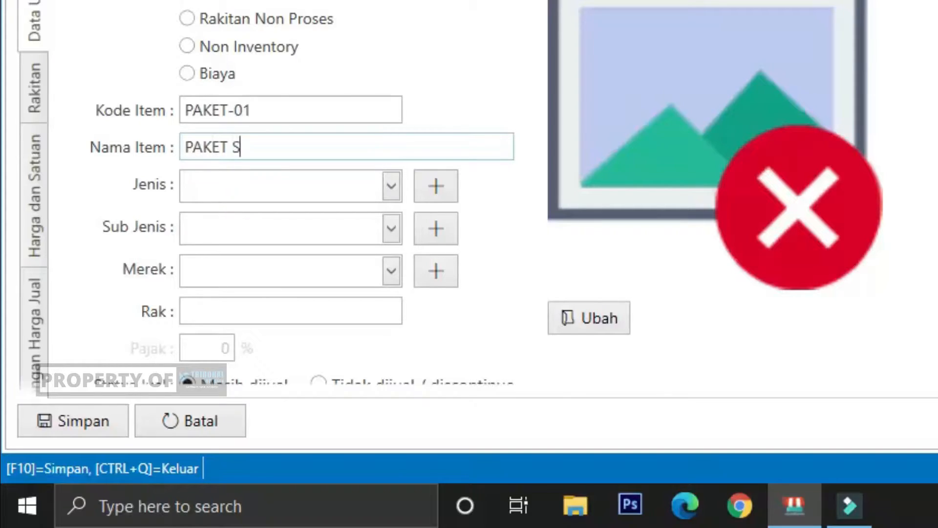
pyautogui.write('EMBAKO')
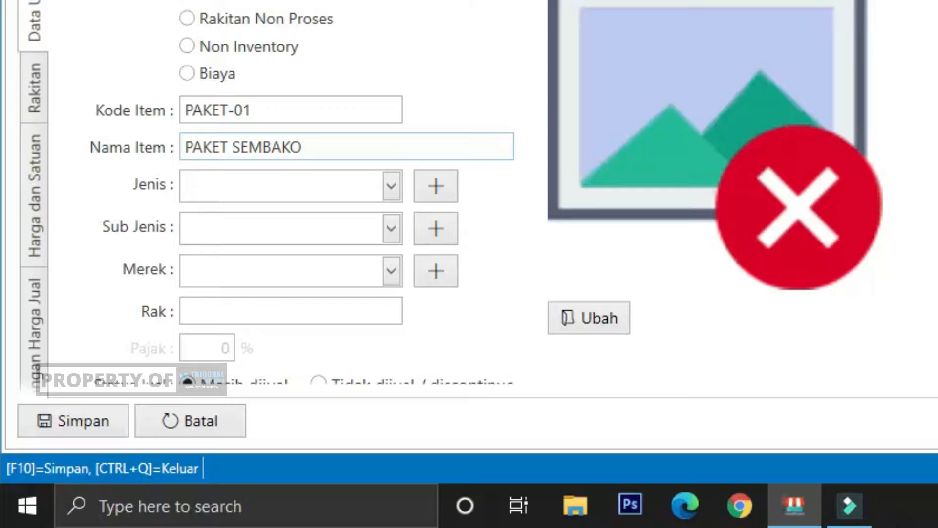
# Step: Set the item's Jenis to PAKET and look over the remaining general data fields
pyautogui.click(391, 185)
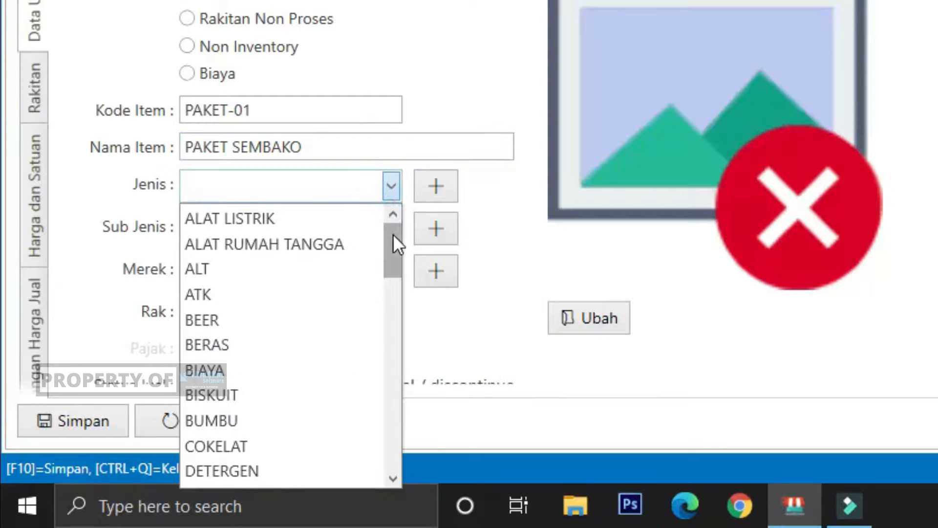
pyautogui.moveTo(393, 237); pyautogui.dragTo(398, 368)
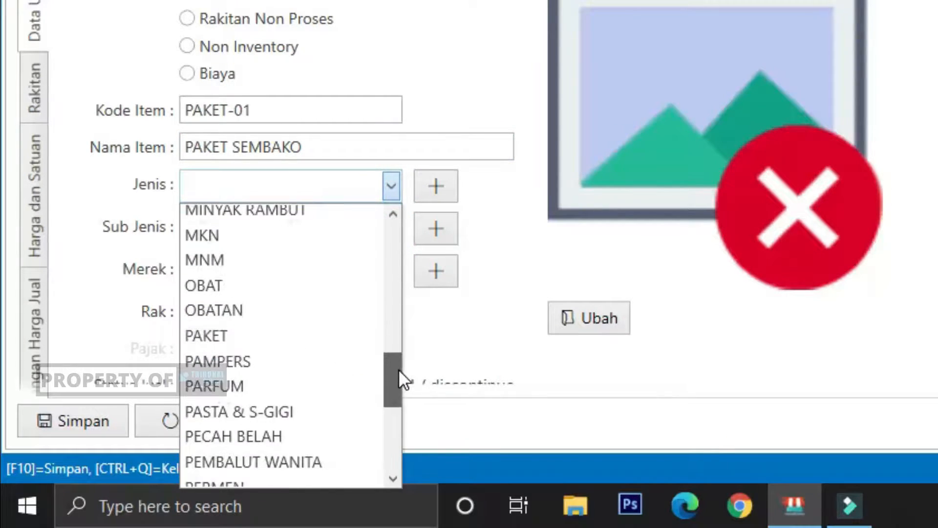
pyautogui.click(302, 338)
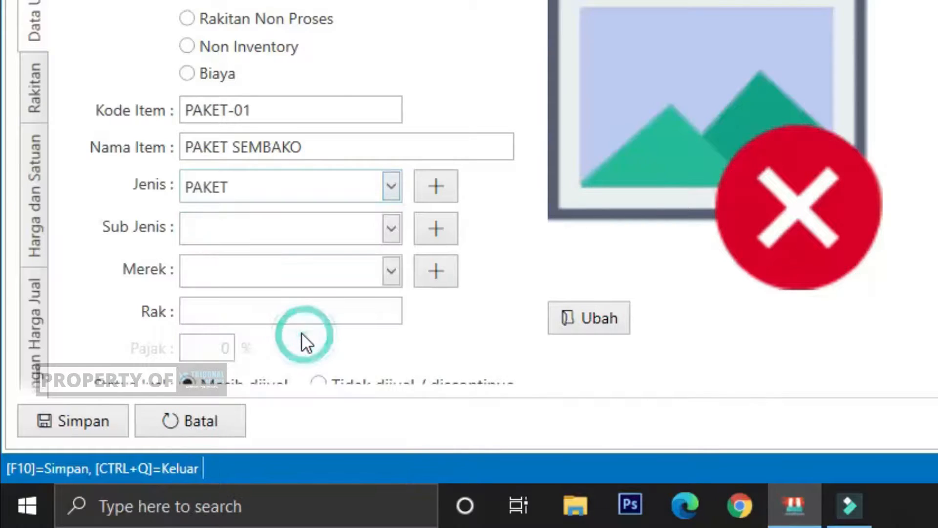
pyautogui.click(109, 182)
pyautogui.scroll(-1, 112, 176)
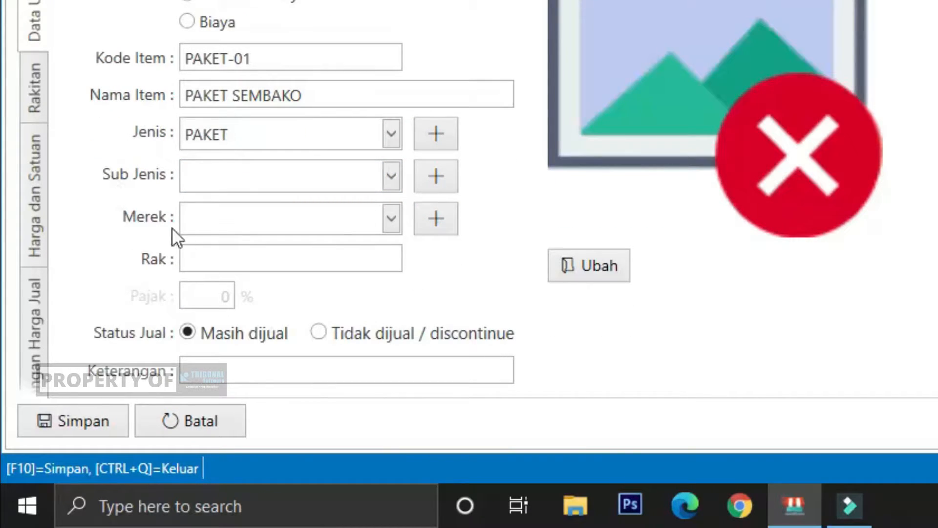
pyautogui.click(218, 180)
pyautogui.scroll(1, 91, 209)
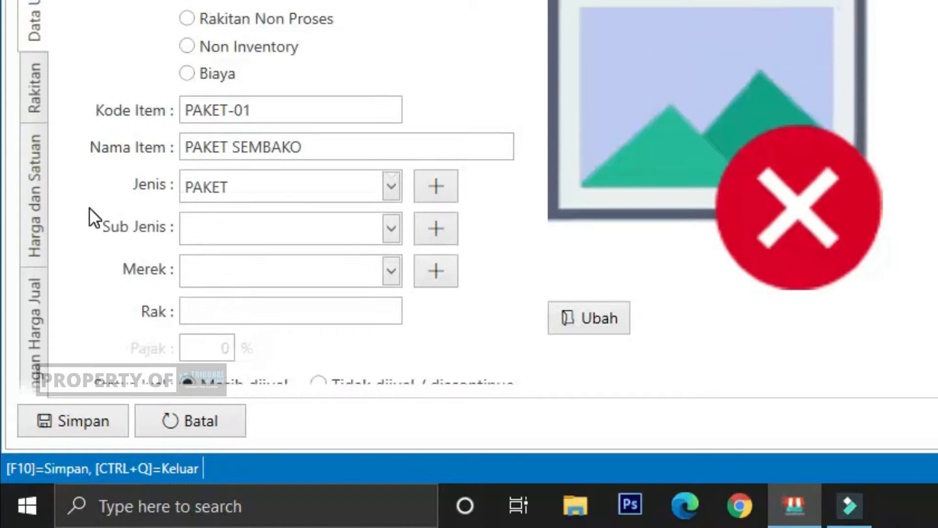
# Step: Add the item BERAS CIANJUR 5KG as a component in the package's Rakitan list
pyautogui.click(31, 94)
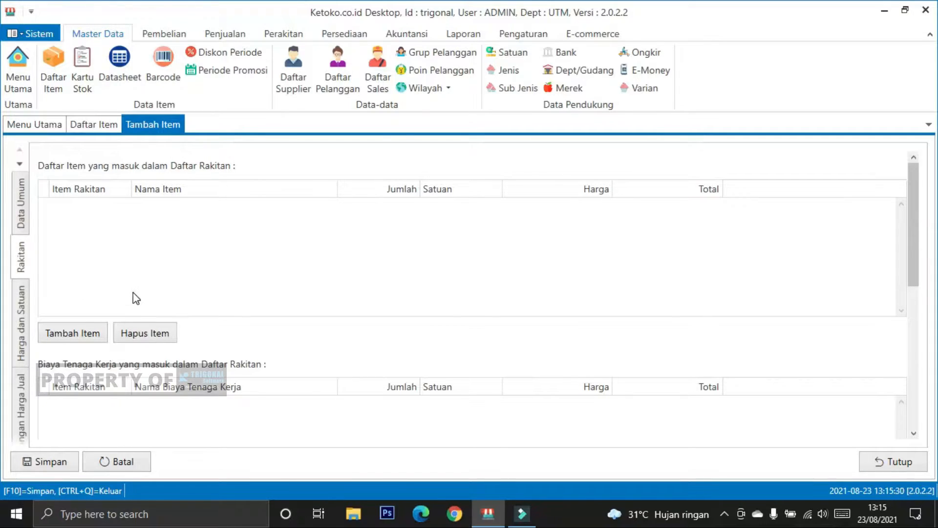
pyautogui.click(81, 330)
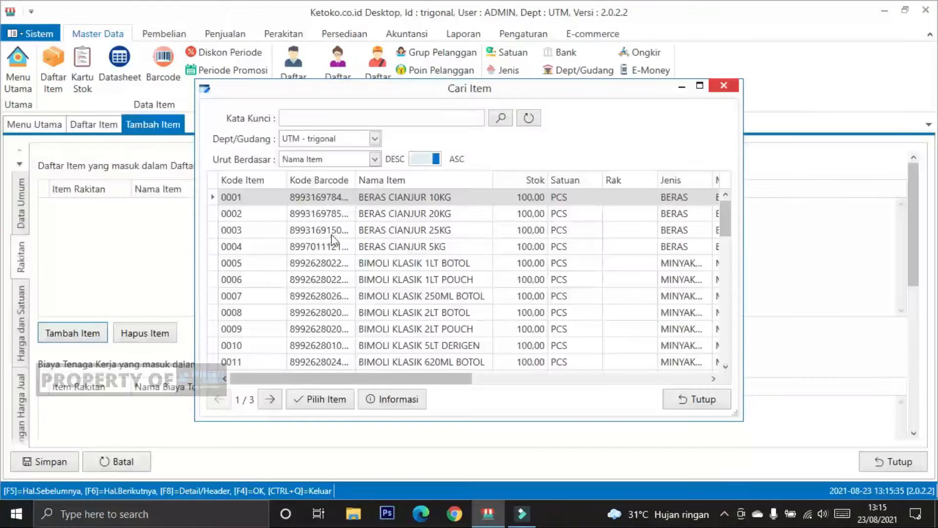
pyautogui.scroll(-2, 446, 242)
pyautogui.scroll(2, 446, 247)
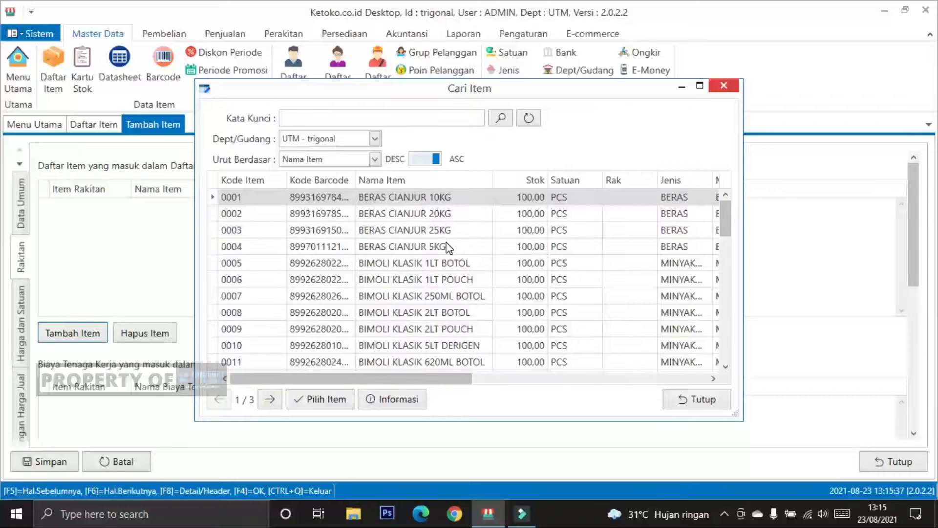
pyautogui.scroll(-1, 448, 247)
pyautogui.scroll(-6, 447, 249)
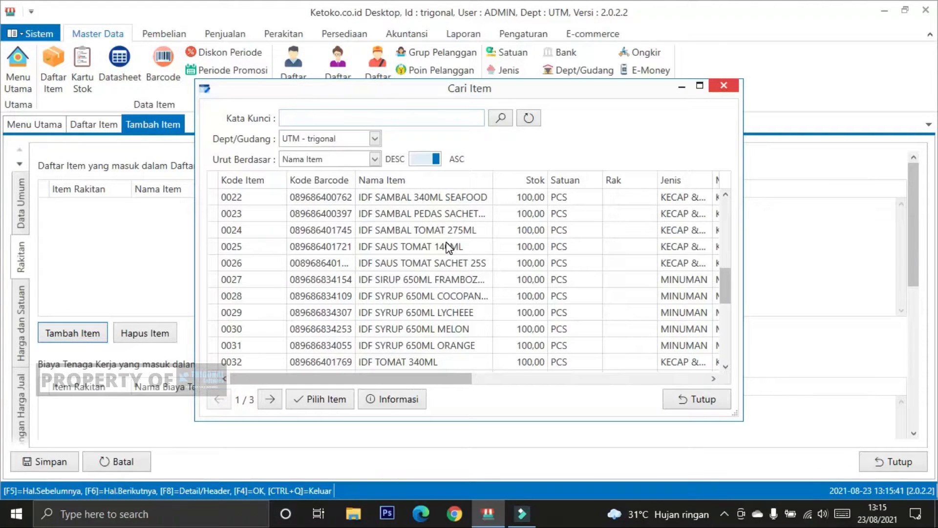
pyautogui.scroll(7, 448, 247)
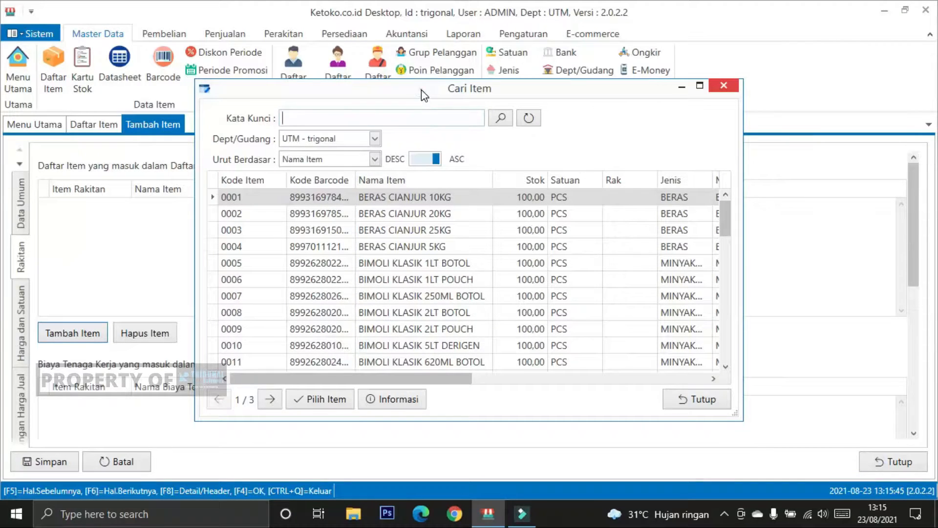
pyautogui.moveTo(423, 94); pyautogui.dragTo(505, 152)
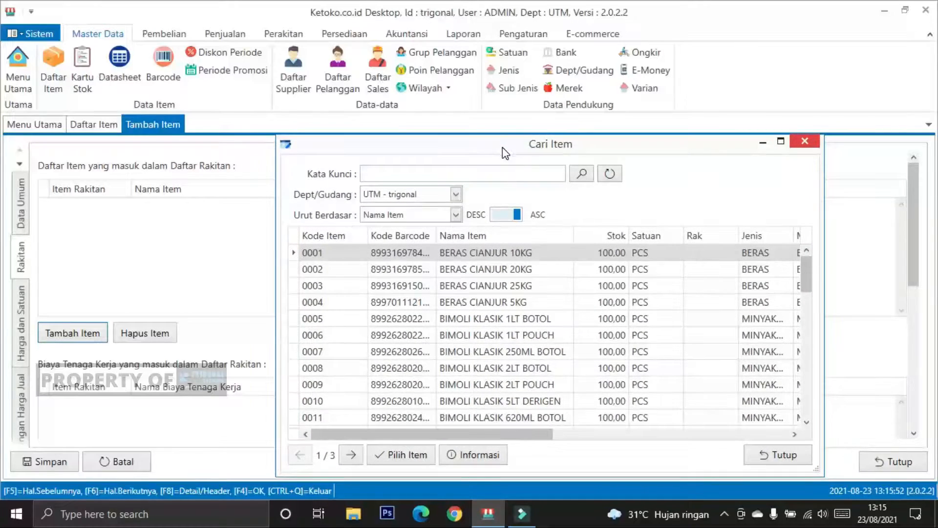
pyautogui.click(528, 269)
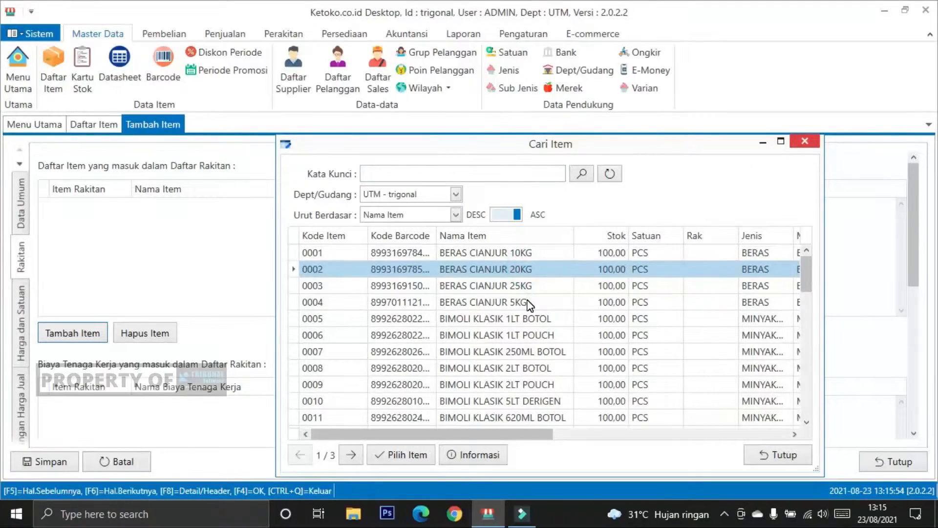
pyautogui.click(528, 302)
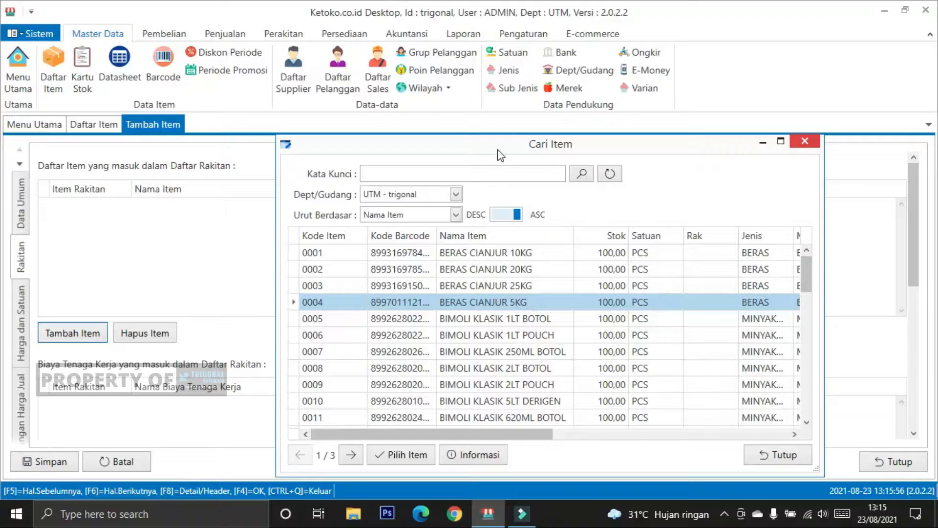
pyautogui.moveTo(497, 145); pyautogui.dragTo(459, 82)
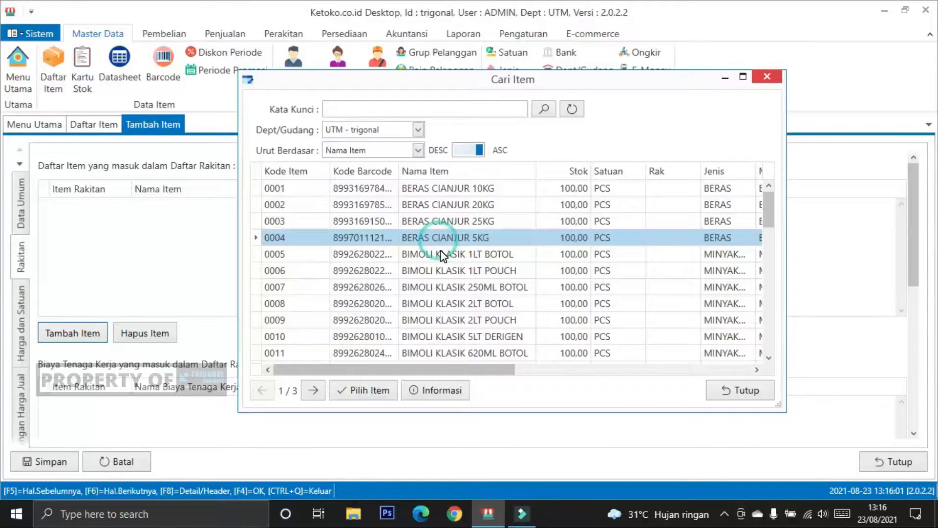
pyautogui.click(365, 390)
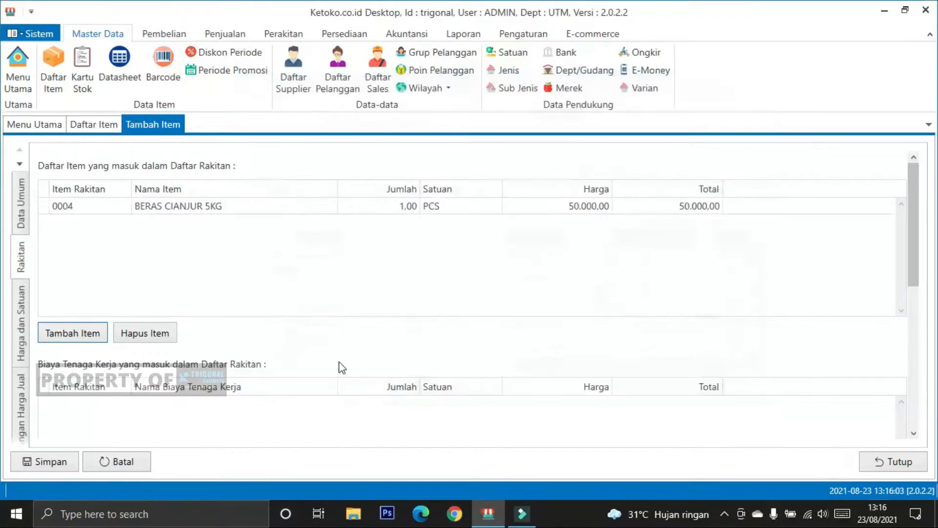
# Step: Add the item BIMOLI KLASIK 1LT BOTOL to the package's component list
pyautogui.click(78, 332)
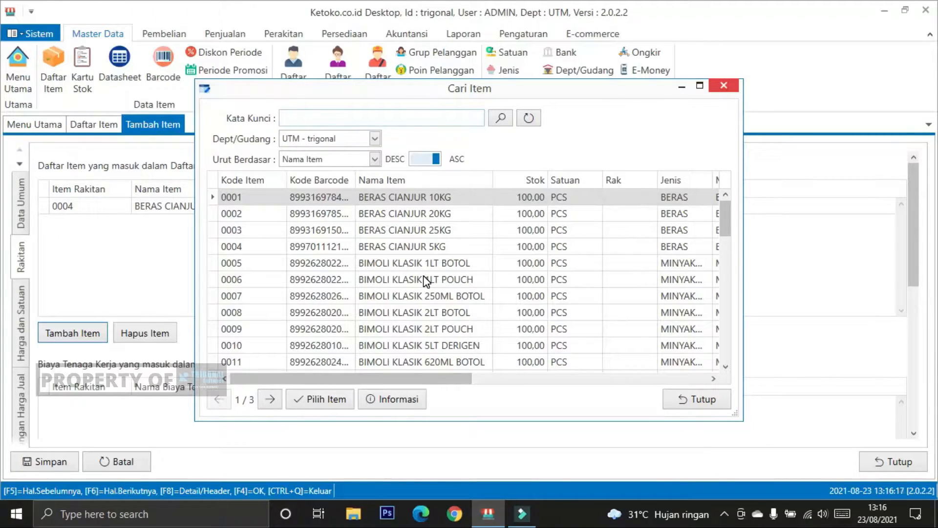
pyautogui.click(418, 264)
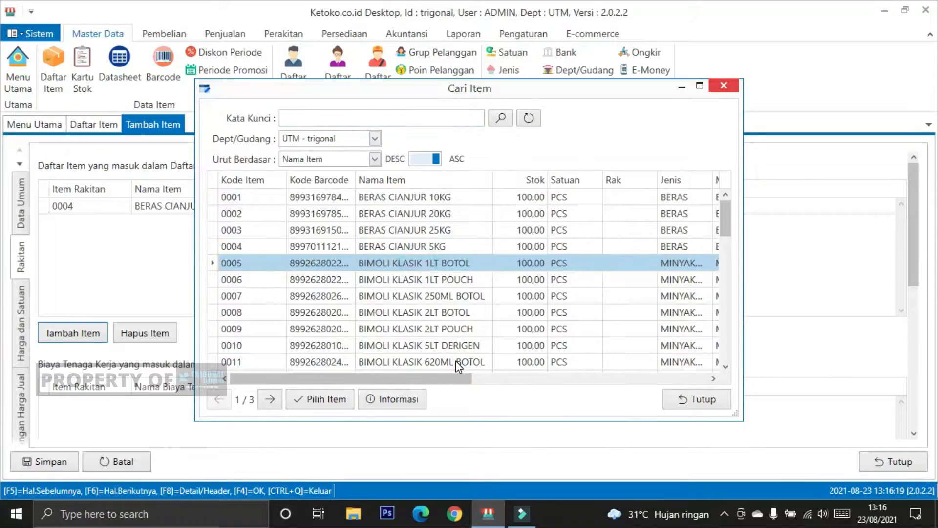
pyautogui.click(336, 399)
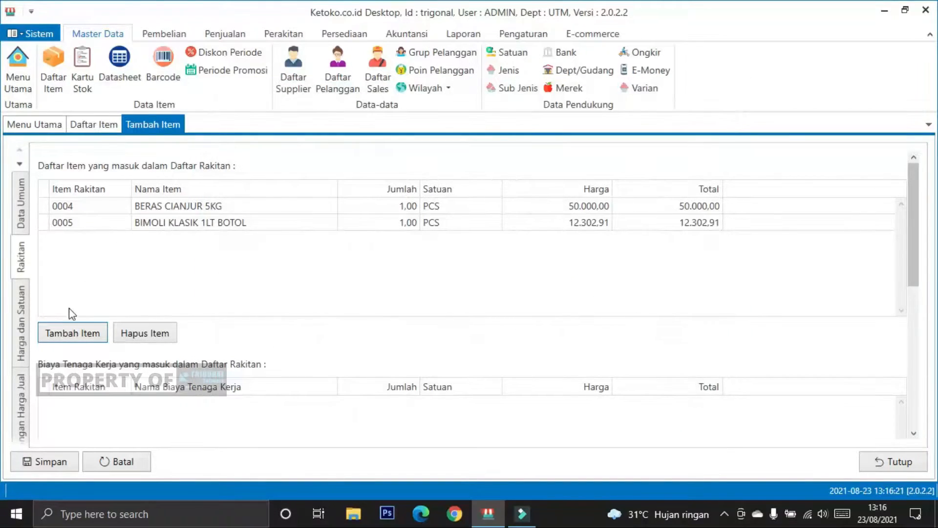
# Step: Search for INDOMIE and add the item INDOMIE 5S AYAM BAWANG to the package's component list
pyautogui.click(69, 334)
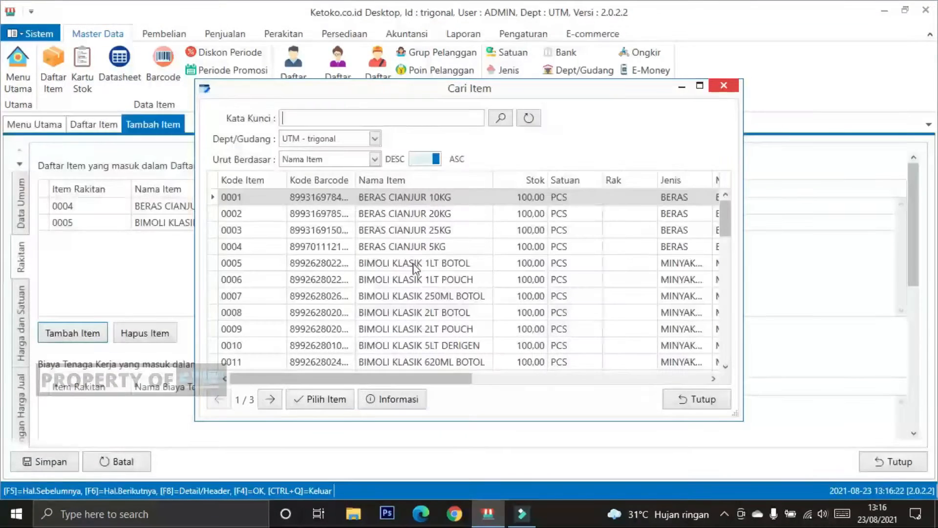
pyautogui.scroll(-14, 416, 274)
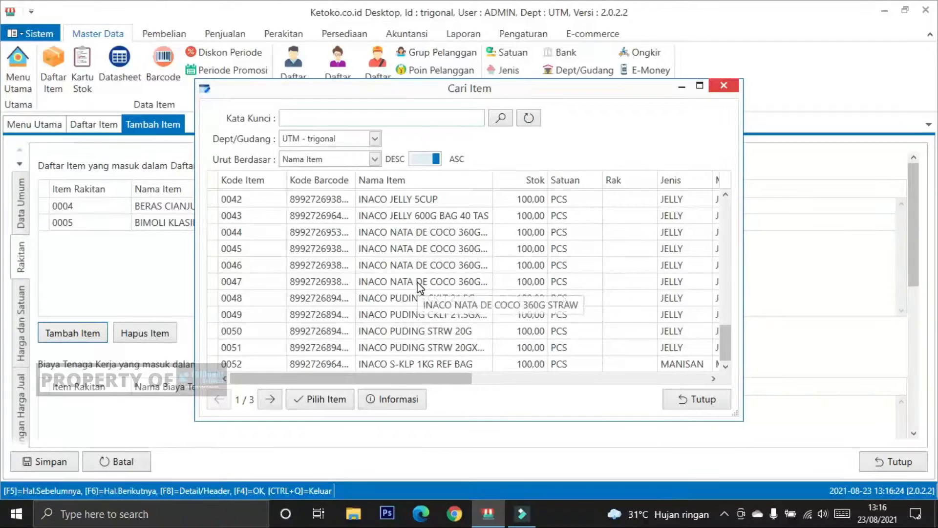
pyautogui.click(312, 118)
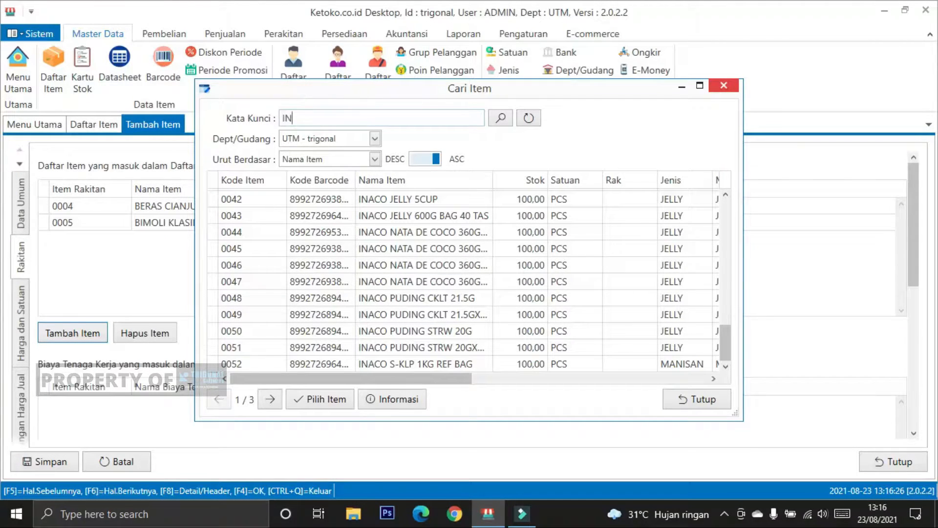
pyautogui.press('Return')
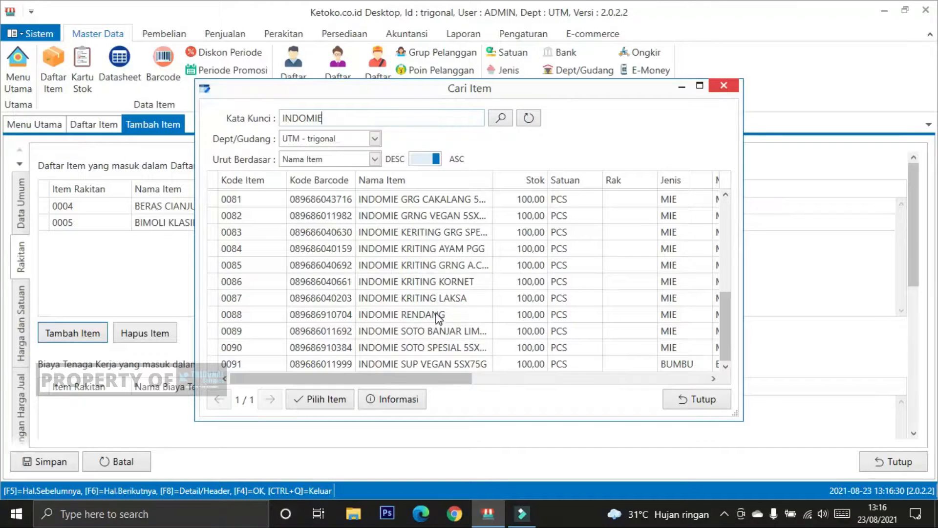
pyautogui.scroll(5, 430, 291)
pyautogui.click(420, 198)
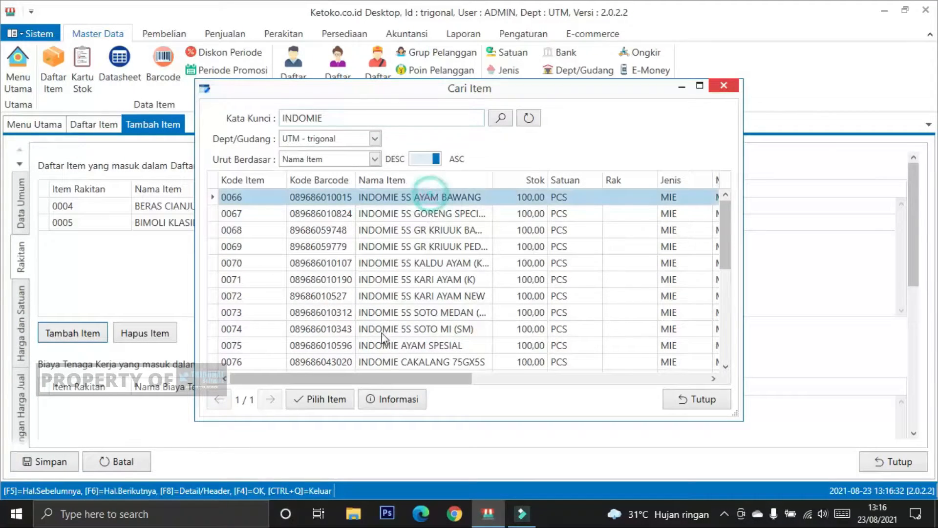
pyautogui.click(327, 399)
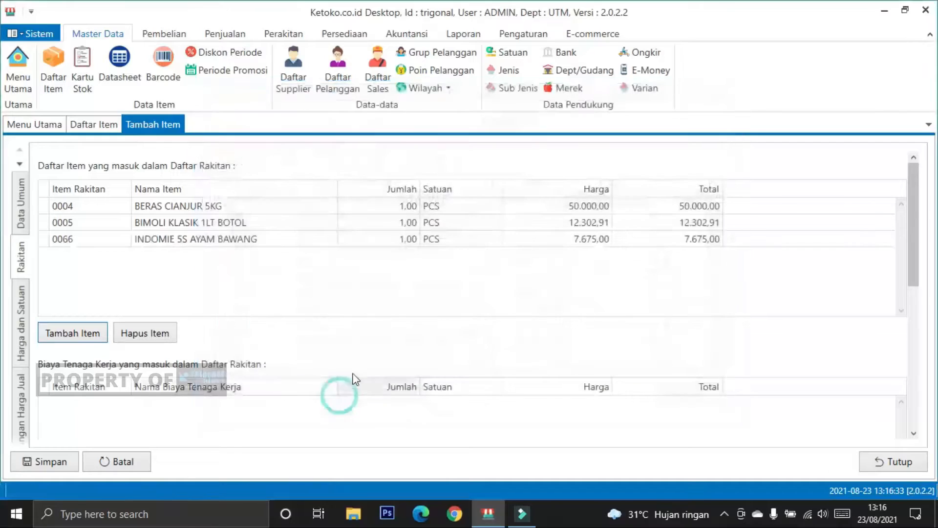
# Step: Search for INDOMILK and add the item INDOMILK SKM SACHET 6S PUTIH to the package's component list
pyautogui.click(71, 333)
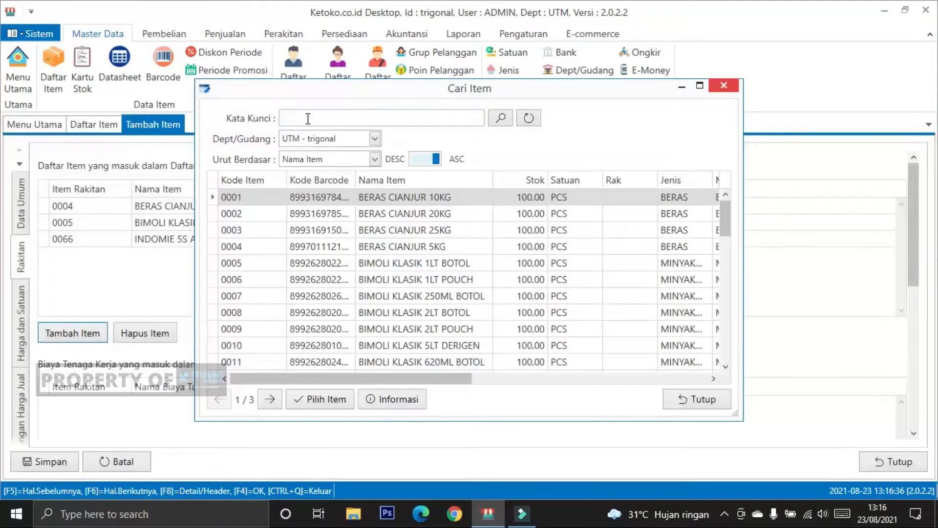
pyautogui.click(307, 119)
pyautogui.press('Return')
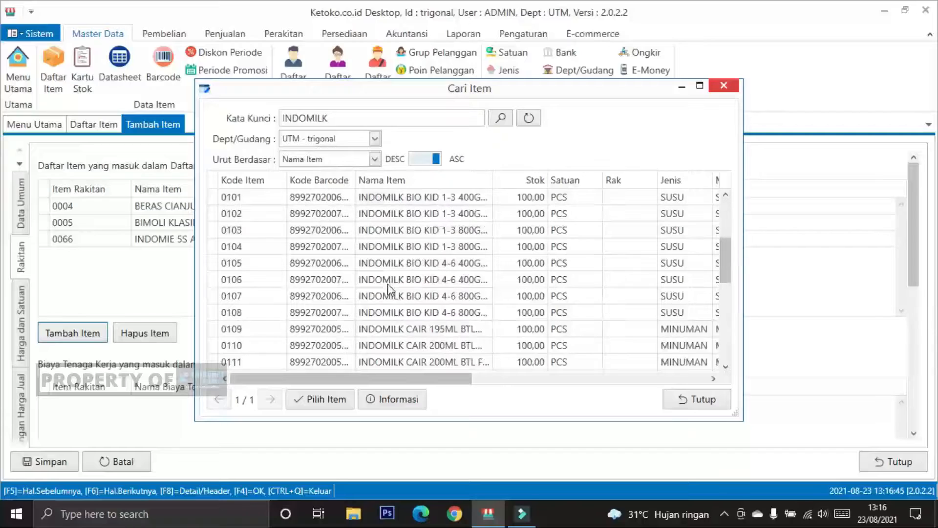
pyautogui.scroll(-6, 390, 290)
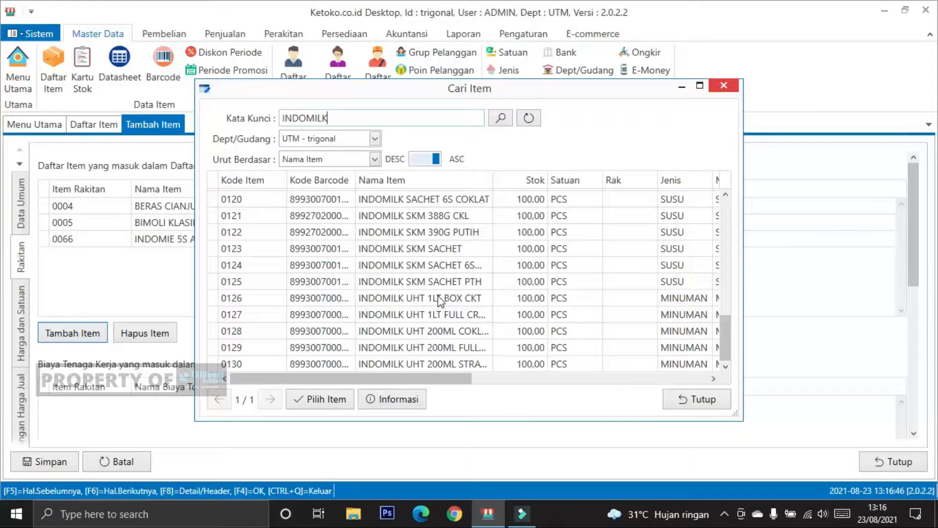
pyautogui.click(446, 267)
pyautogui.click(336, 407)
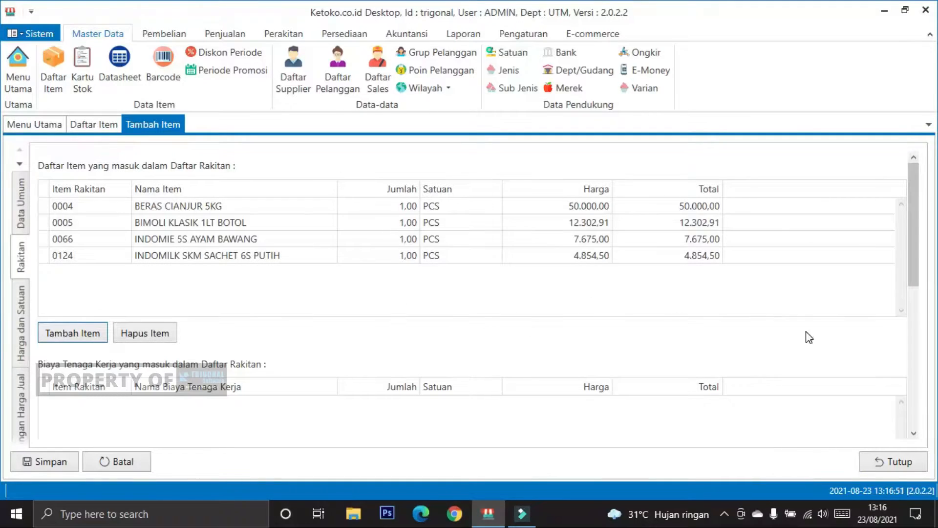
# Step: Examine the Biaya Tenaga Kerja and Biaya Overhead sections below the package's component items
pyautogui.moveTo(915, 216); pyautogui.dragTo(898, 187)
pyautogui.click(639, 282)
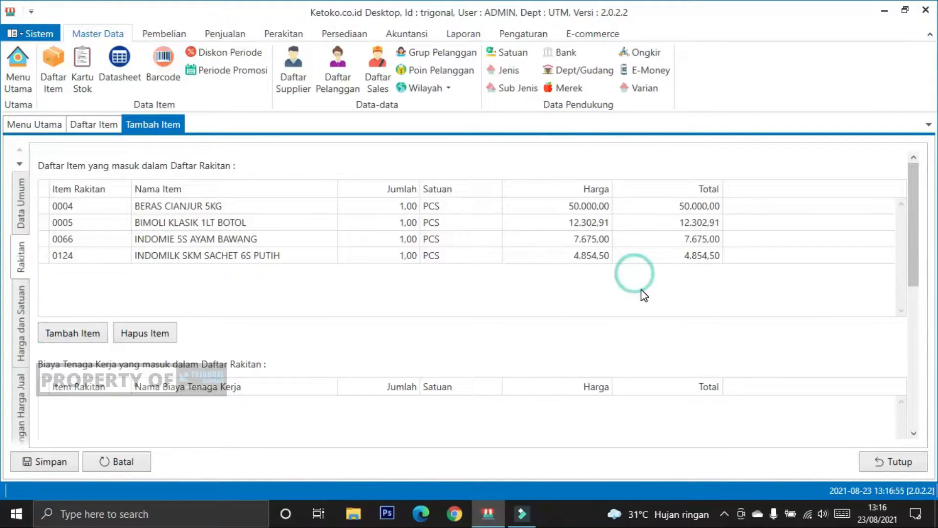
pyautogui.moveTo(916, 217); pyautogui.dragTo(936, 297)
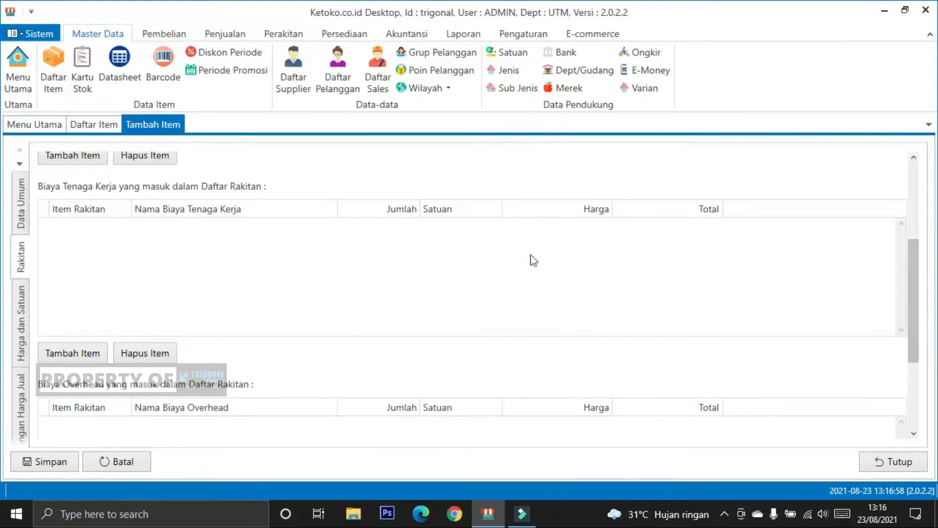
pyautogui.click(43, 186)
pyautogui.scroll(-1, 165, 281)
pyautogui.click(47, 347)
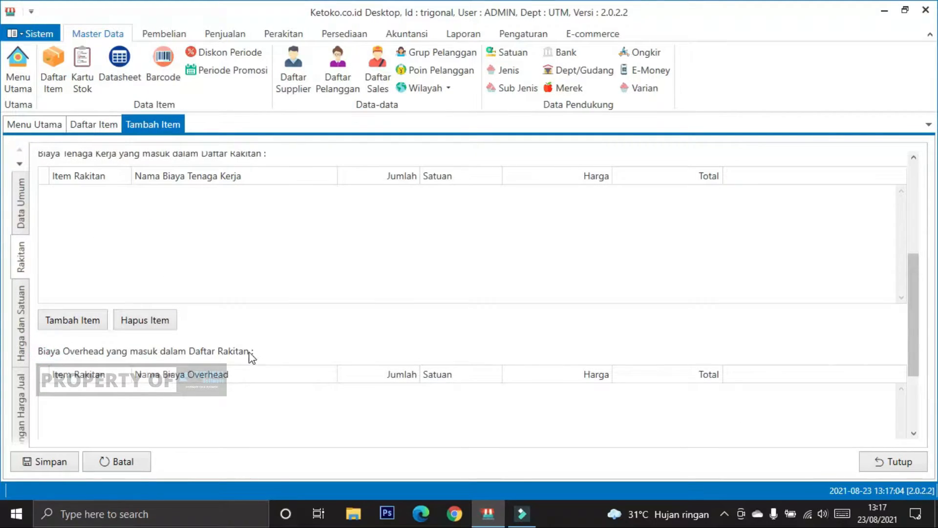
pyautogui.scroll(1, 271, 313)
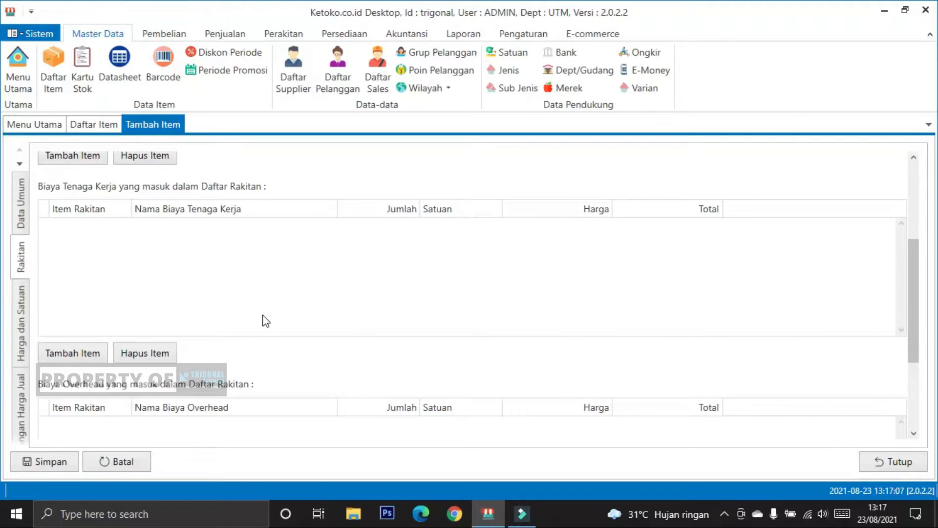
pyautogui.scroll(3, 264, 315)
pyautogui.scroll(-1, 169, 342)
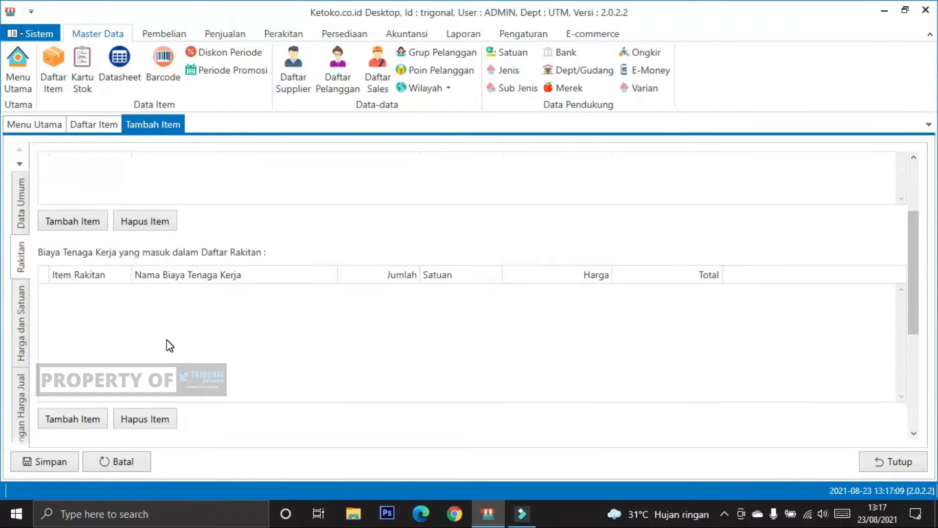
pyautogui.scroll(3, 223, 299)
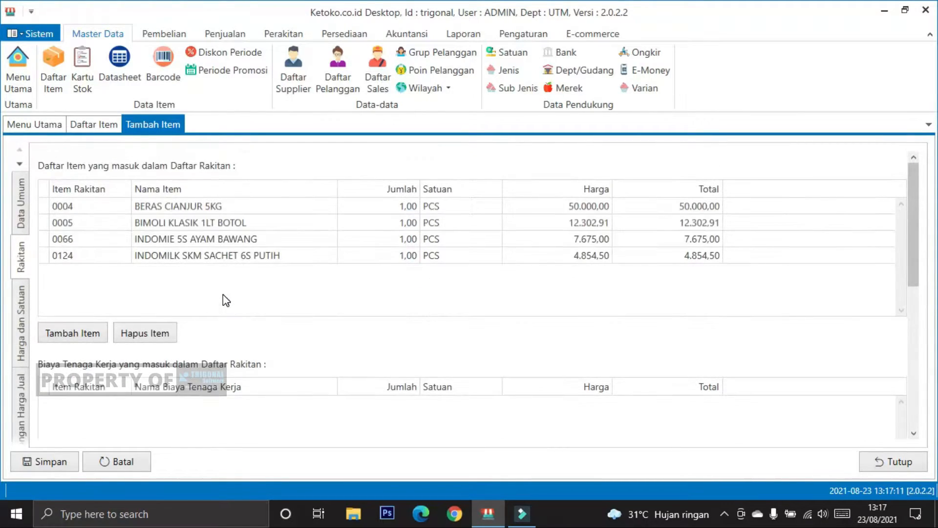
pyautogui.scroll(-4, 223, 298)
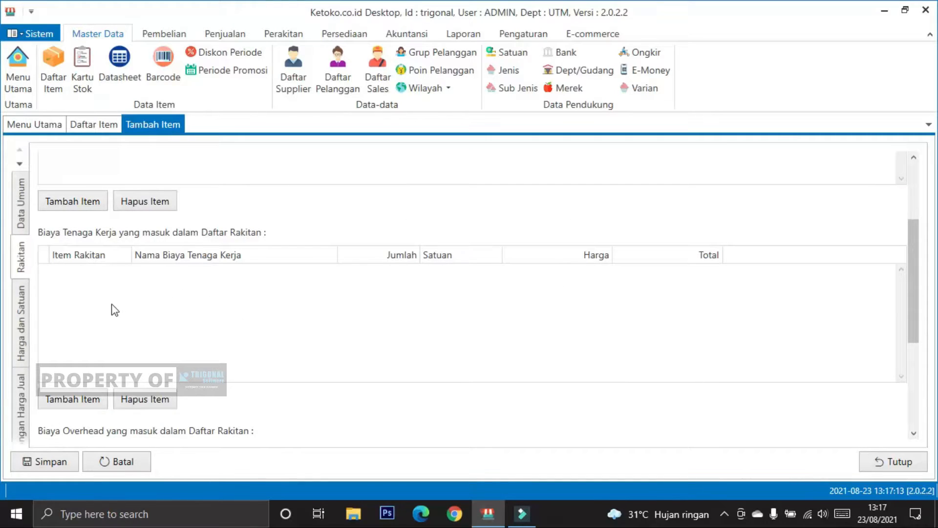
# Step: Look up the items available for the Biaya Tenaga Kerja list, and close the item search without choosing one
pyautogui.click(66, 398)
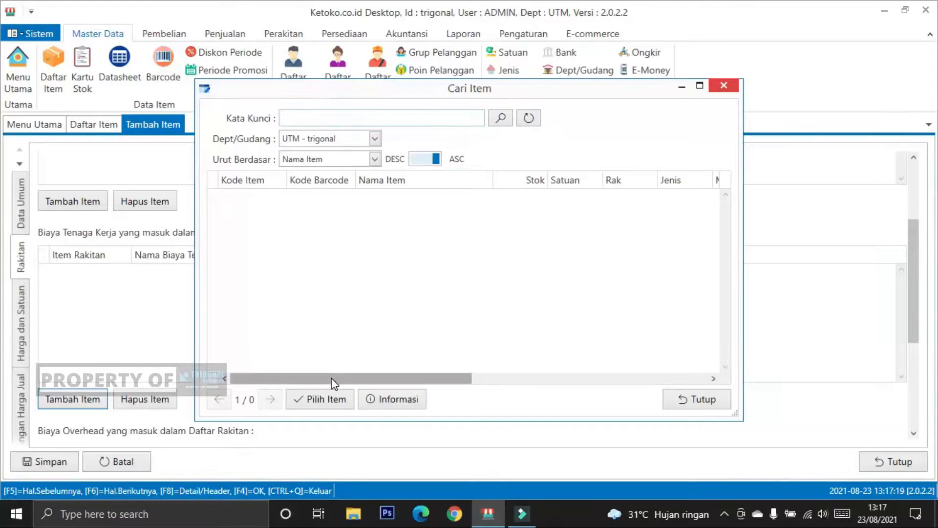
pyautogui.moveTo(331, 377); pyautogui.dragTo(302, 371)
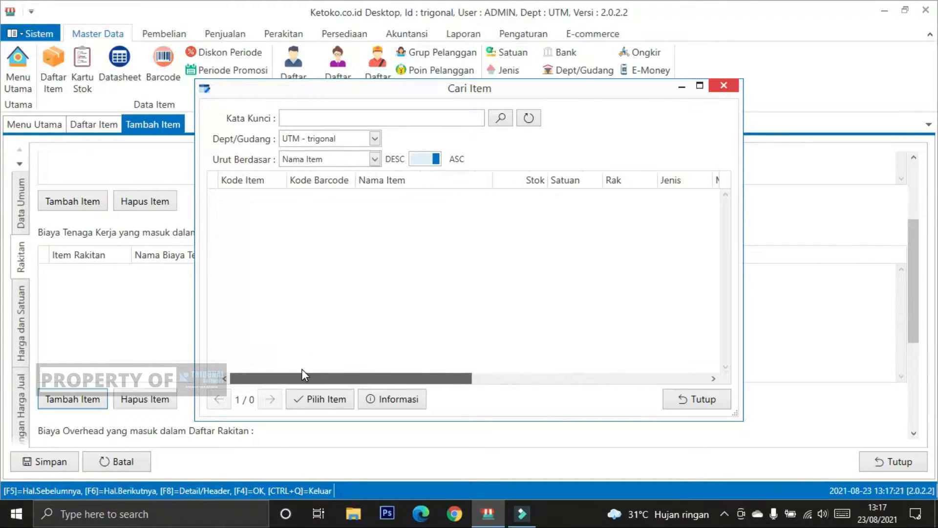
pyautogui.click(672, 397)
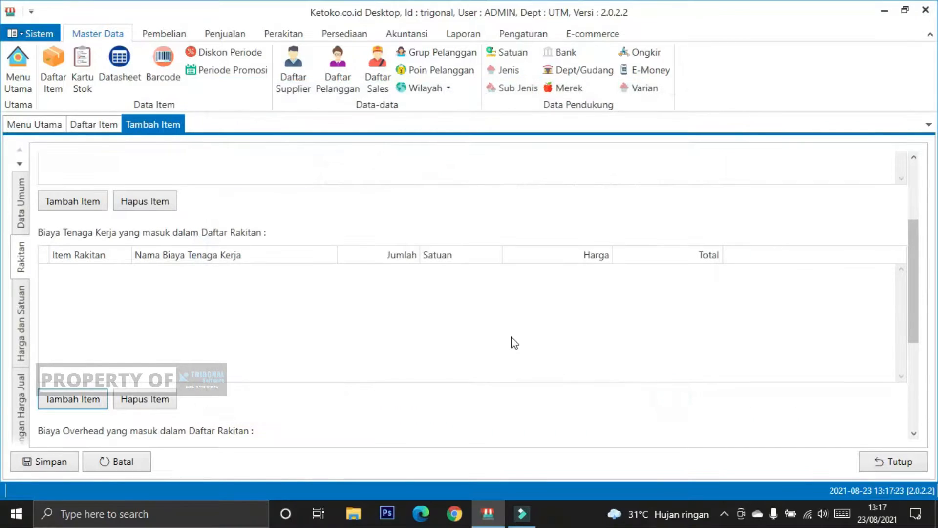
pyautogui.scroll(3, 229, 297)
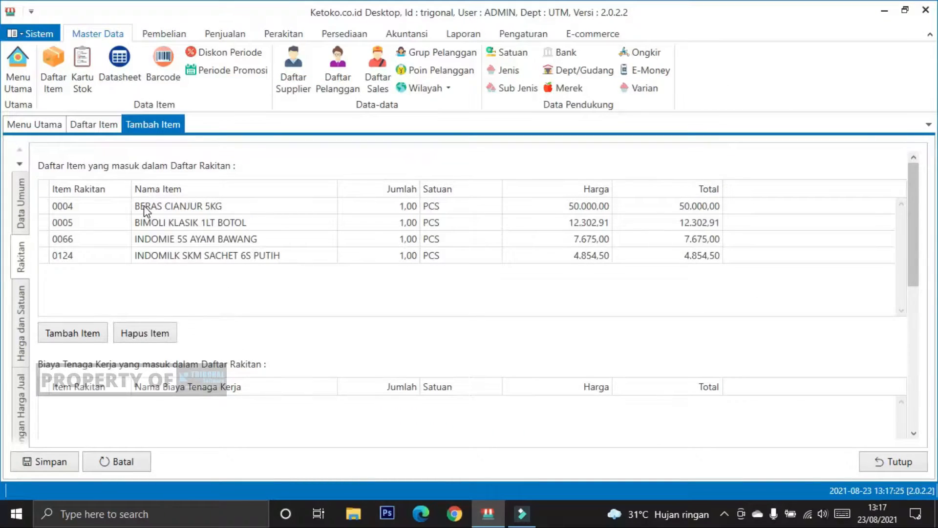
# Step: Check the item list and its Tipe Item options, and return to the unfinished package form
pyautogui.click(81, 121)
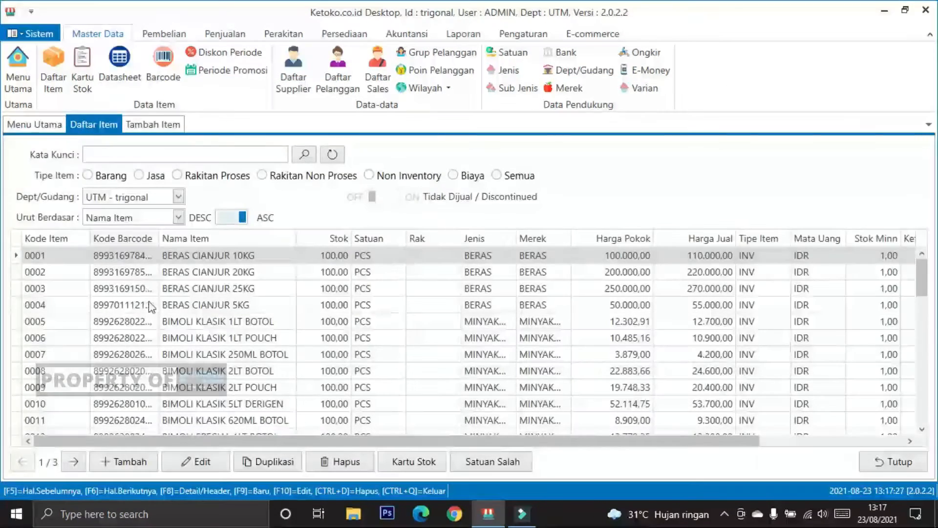
pyautogui.click(130, 464)
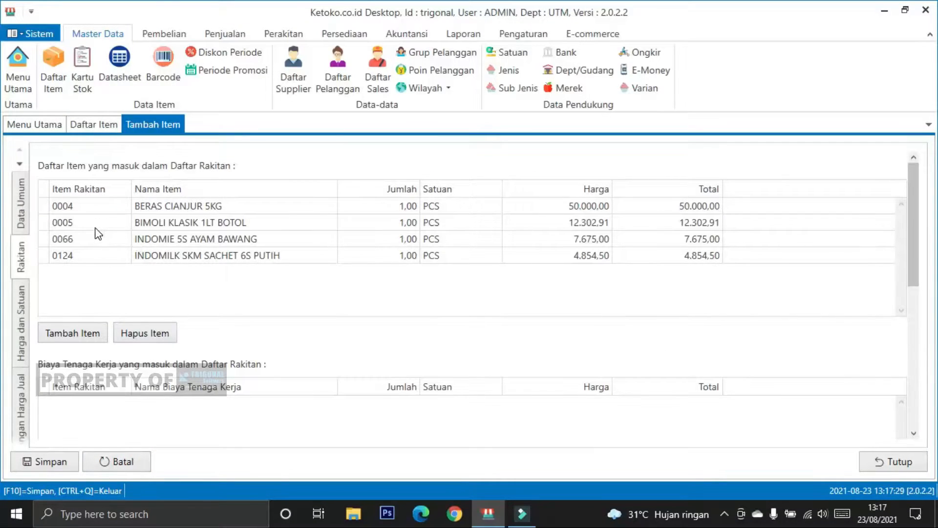
pyautogui.click(88, 122)
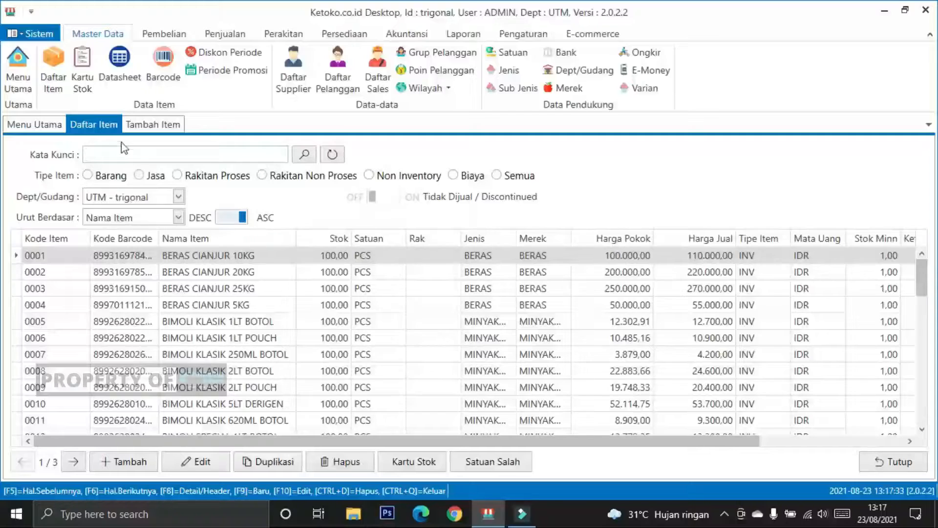
pyautogui.click(135, 125)
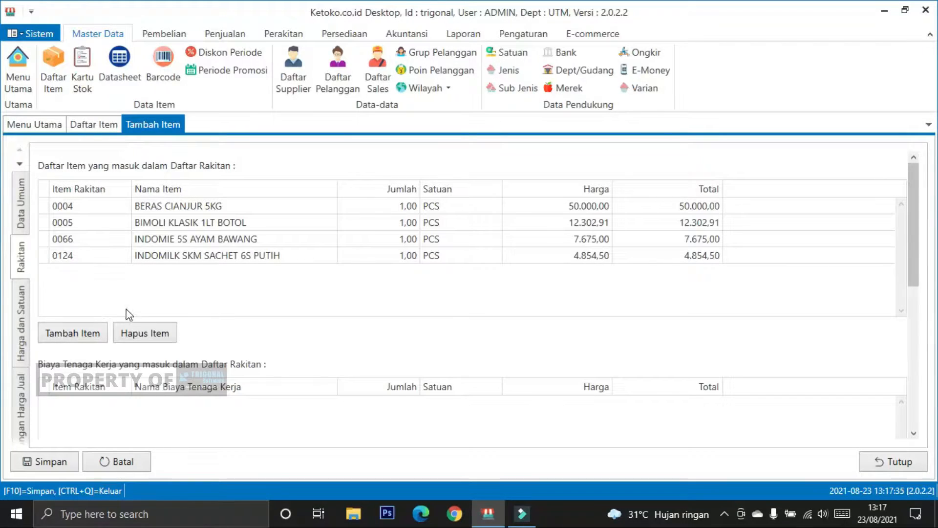
# Step: Review the package's components, labour costs, overhead costs and Sub Total, comparing with the Tipe Item options in the item list
pyautogui.scroll(-1, 130, 322)
pyautogui.scroll(1, 134, 331)
pyautogui.scroll(-1, 224, 352)
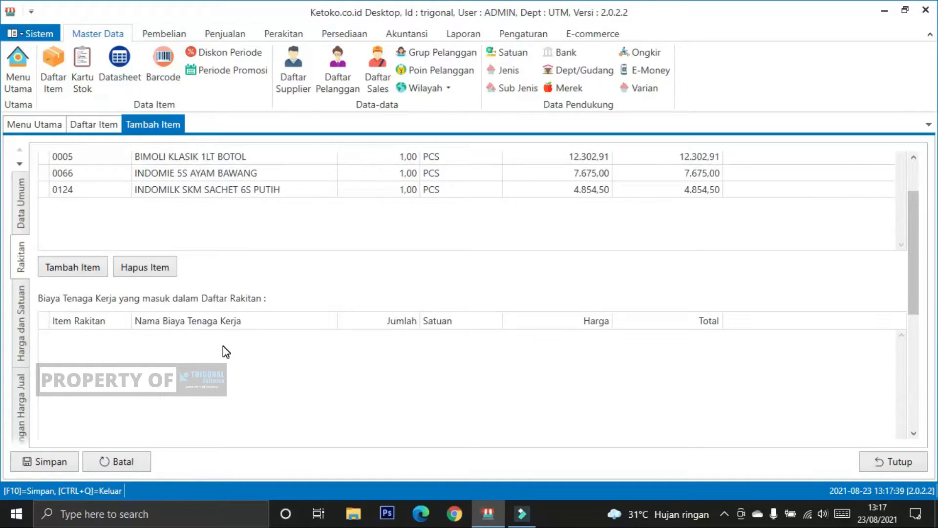
pyautogui.scroll(-1, 225, 352)
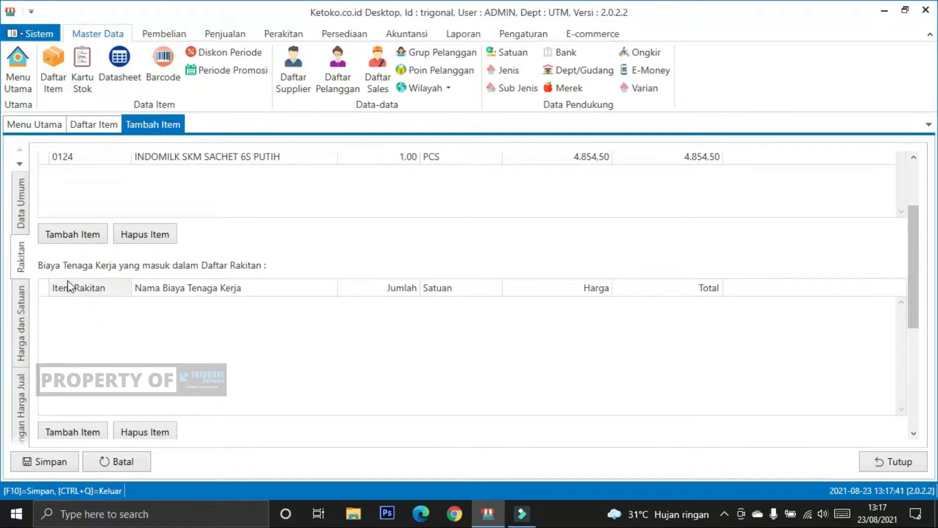
pyautogui.click(81, 119)
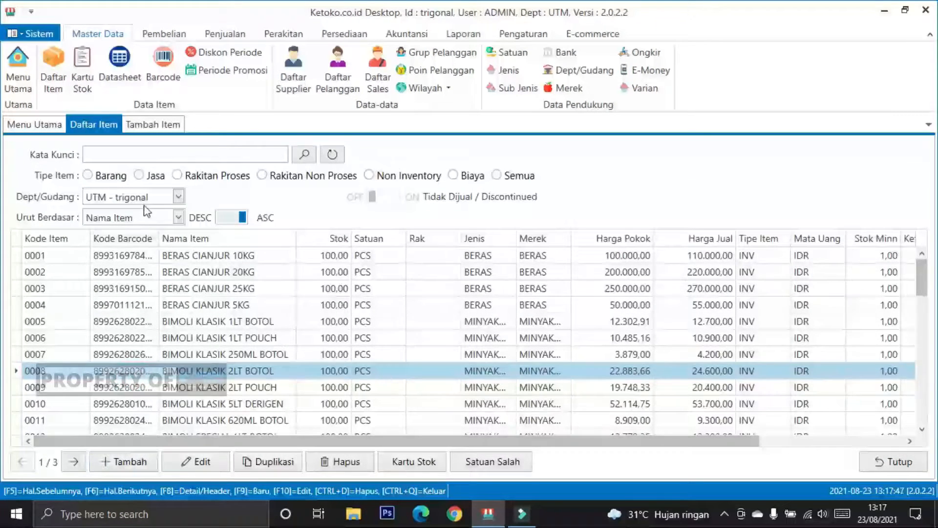
pyautogui.click(143, 124)
pyautogui.scroll(-2, 165, 345)
pyautogui.scroll(3, 165, 346)
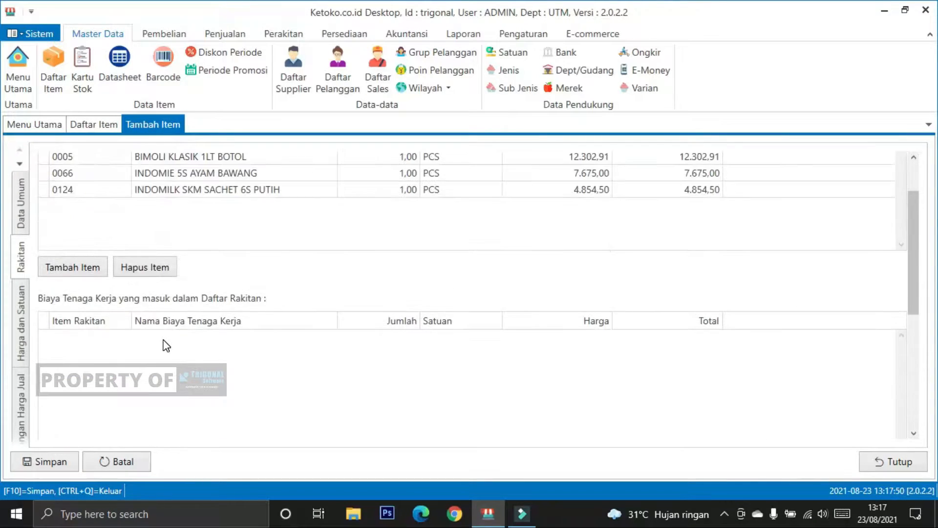
pyautogui.scroll(2, 222, 278)
pyautogui.scroll(-1, 221, 277)
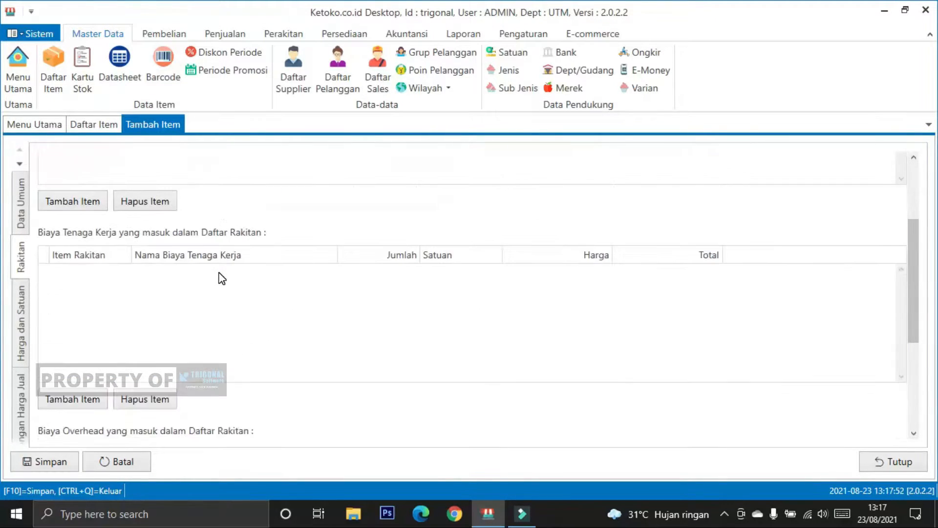
pyautogui.scroll(-1, 220, 286)
pyautogui.scroll(-1, 227, 297)
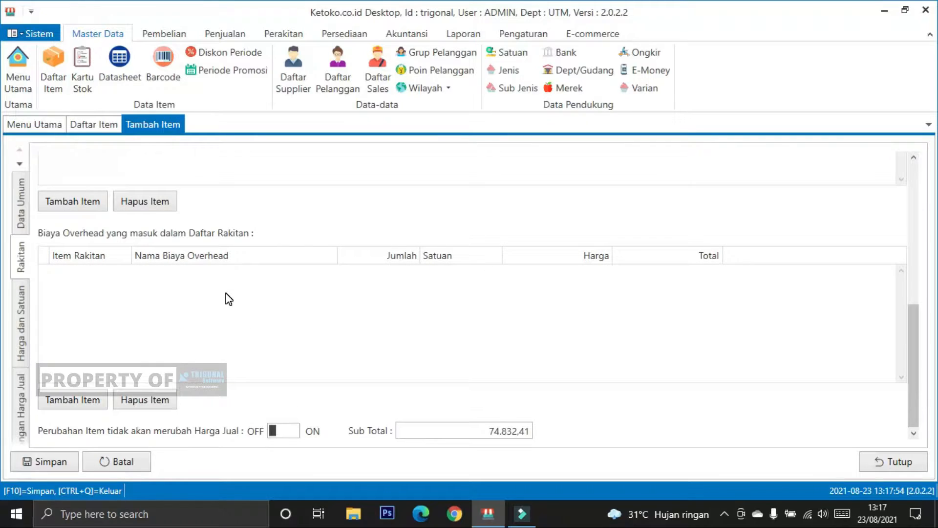
pyautogui.scroll(3, 229, 299)
# Step: Set the package's Satuan to PAKET in its price and unit data, and return to the Rakitan component list
pyautogui.click(23, 324)
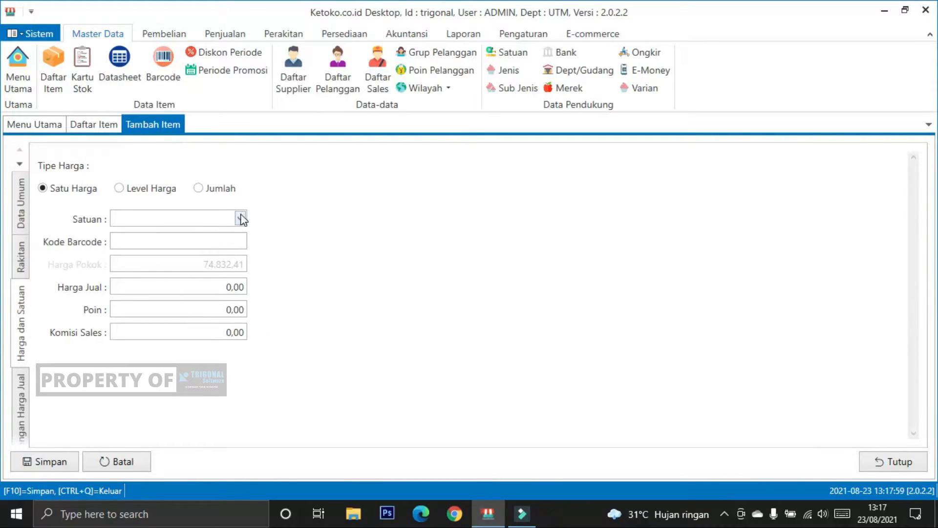
pyautogui.click(240, 218)
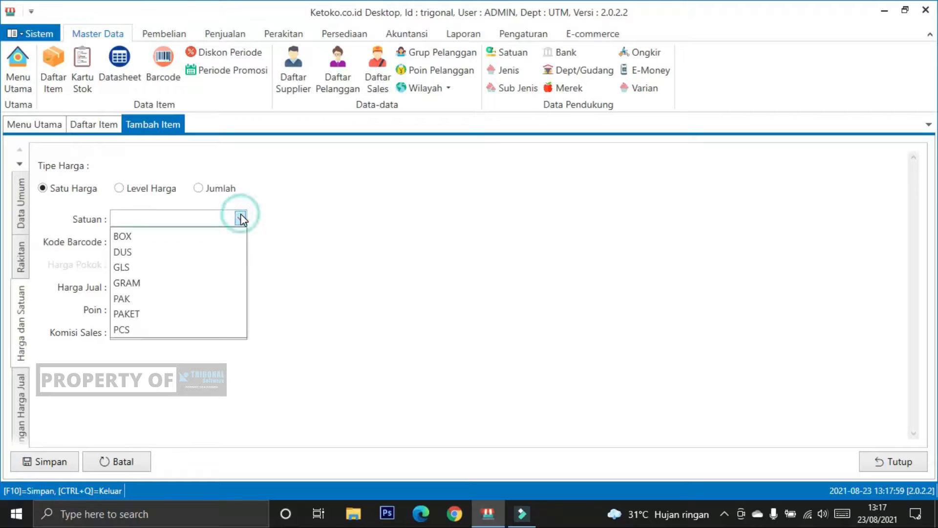
pyautogui.click(209, 315)
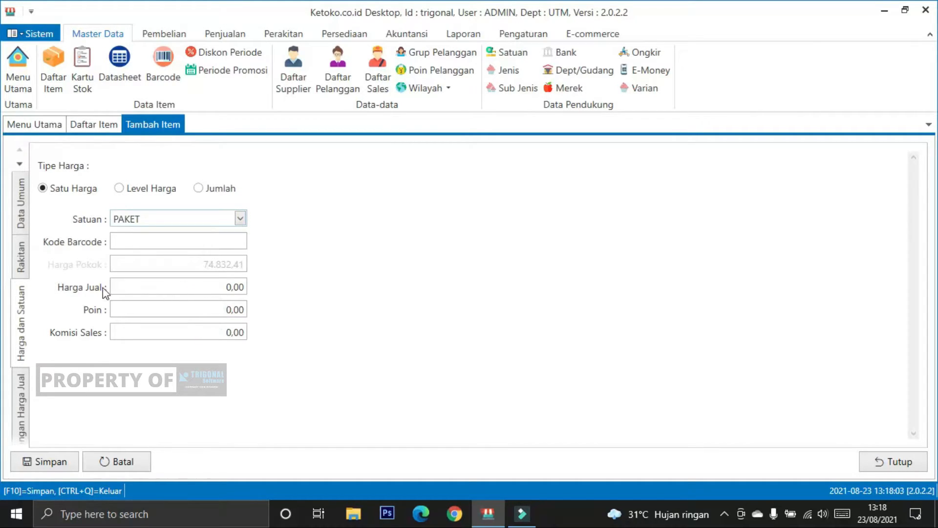
pyautogui.click(209, 284)
pyautogui.click(105, 273)
pyautogui.click(21, 252)
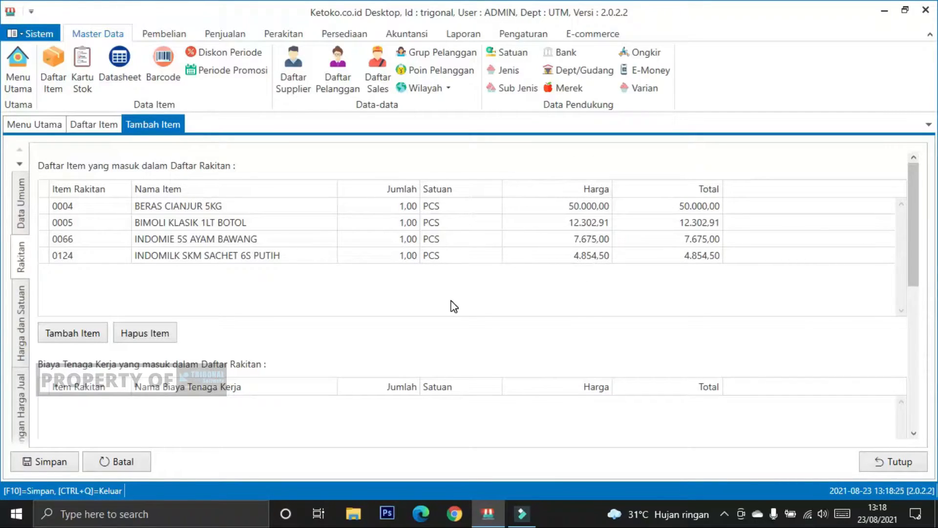
# Step: Check the package's price and discount data, then save the package item and return to the item list
pyautogui.click(21, 324)
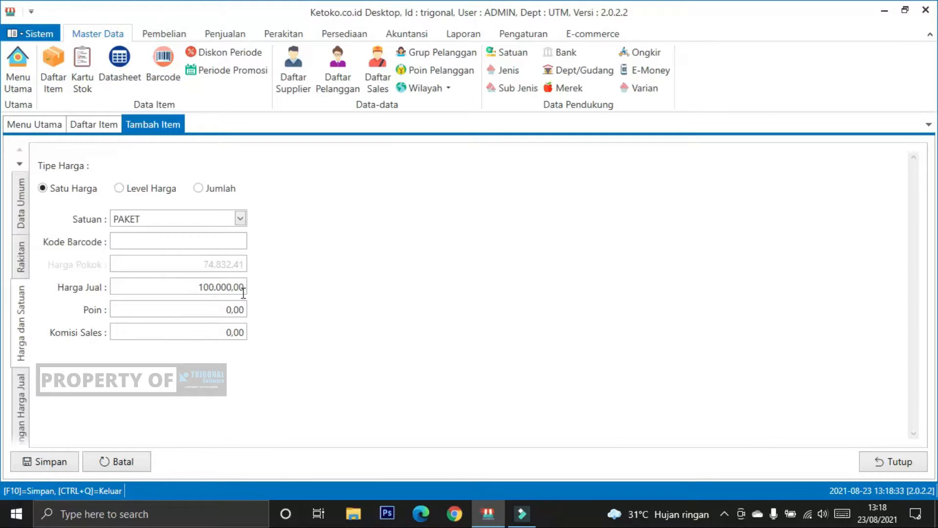
pyautogui.click(305, 296)
pyautogui.click(20, 389)
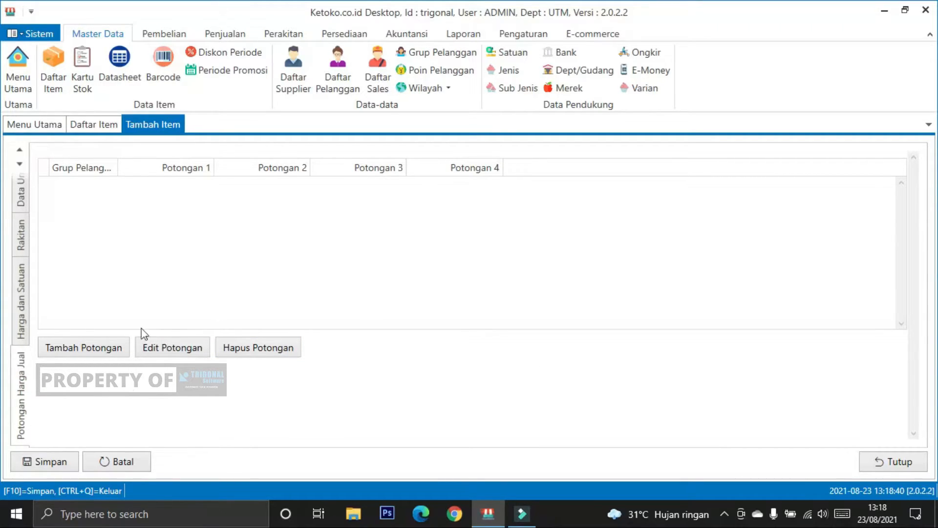
pyautogui.click(33, 458)
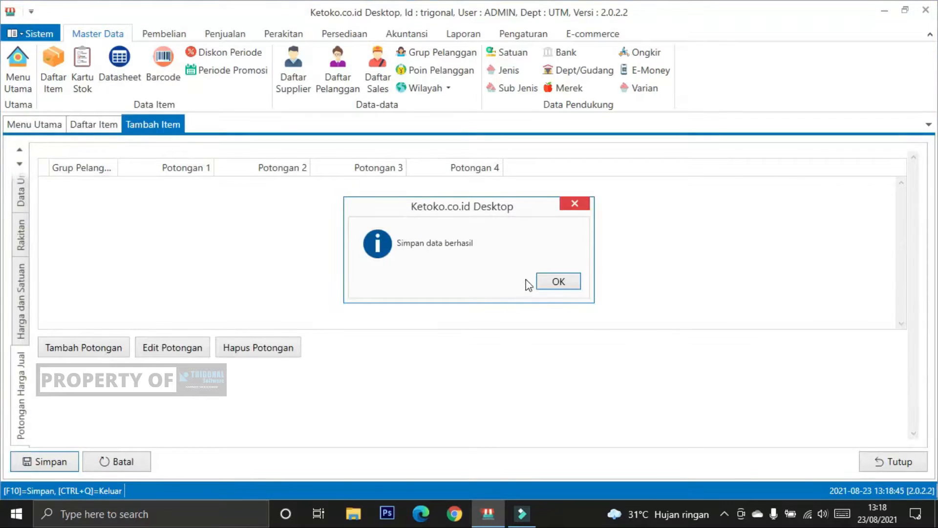
pyautogui.click(550, 286)
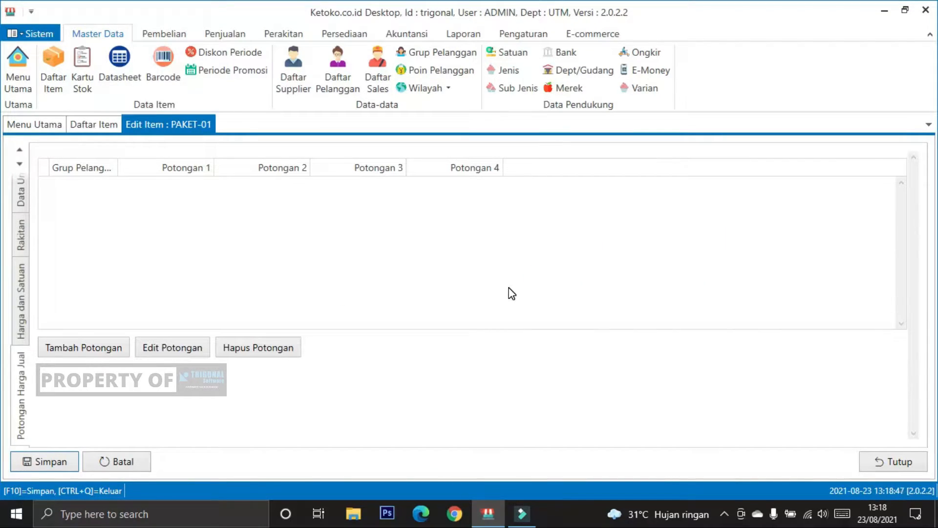
pyautogui.click(891, 469)
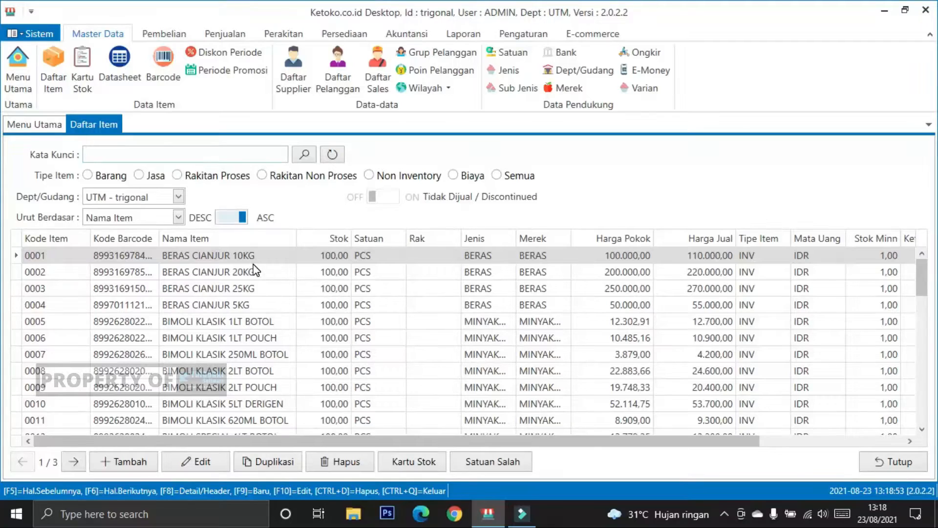
pyautogui.click(259, 274)
pyautogui.click(263, 255)
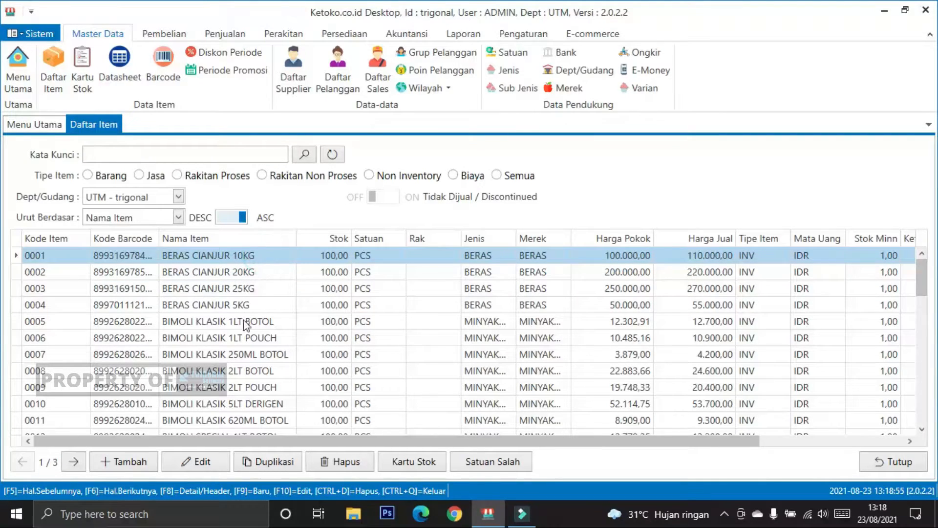
# Step: Start a new item of type Biaya with the code BIAYA-01 and the name BIAYA PERAKITAN
pyautogui.click(138, 464)
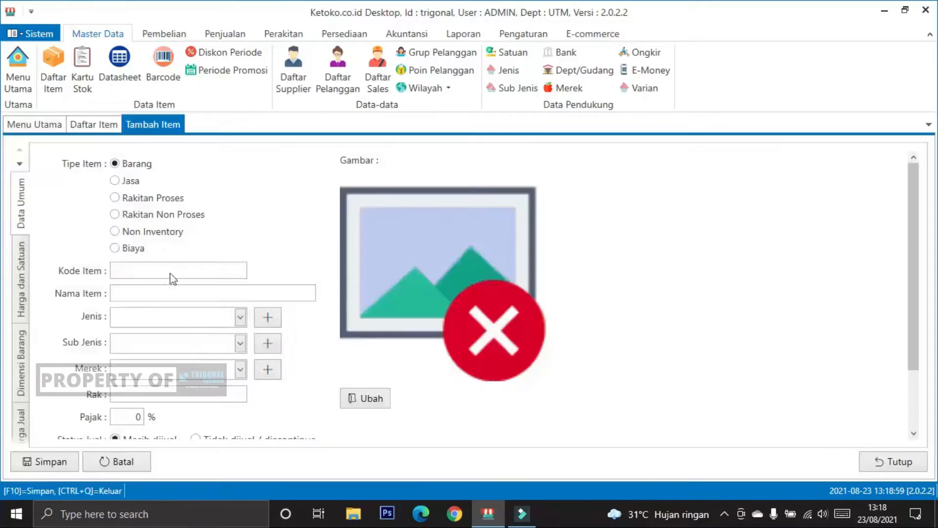
pyautogui.click(127, 250)
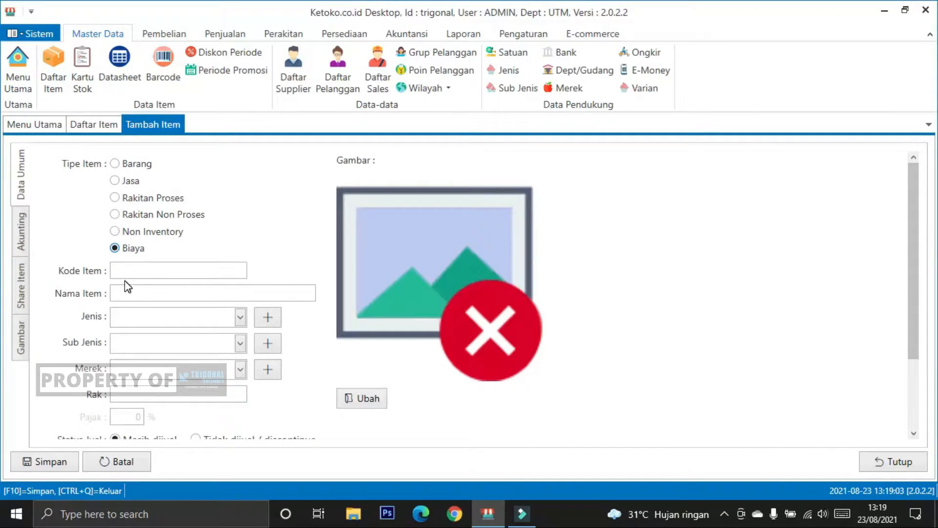
pyautogui.click(128, 268)
pyautogui.write('BIAYA-01')
pyautogui.click(127, 293)
pyautogui.write('BIAYA PERAKITA')
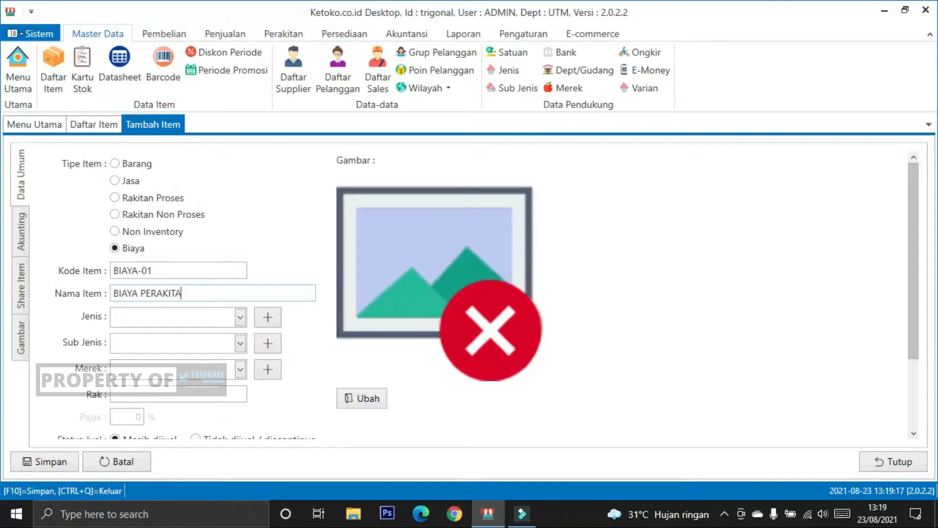
# Step: Set the cost item's Jenis to BIAYA and its Biaya amount to 20.000, and review the general data
pyautogui.click(309, 344)
pyautogui.scroll(-2, 310, 344)
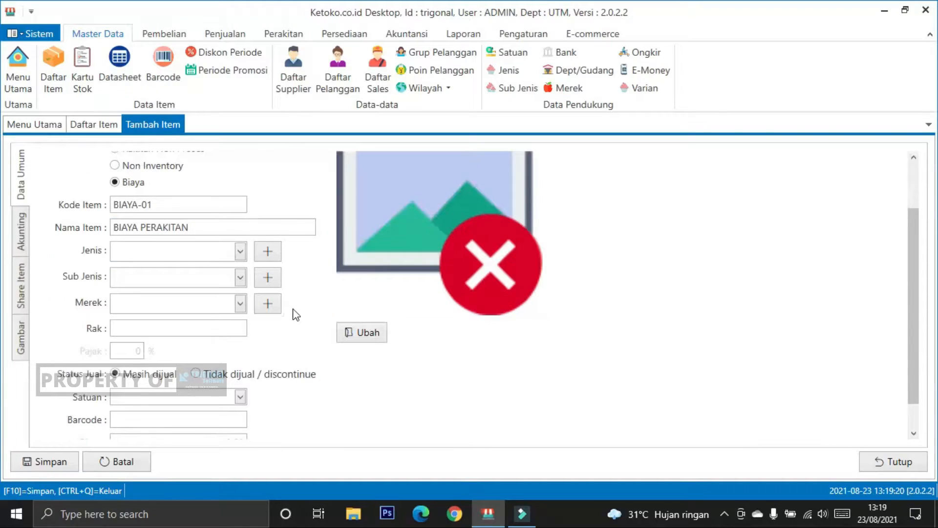
pyautogui.click(239, 250)
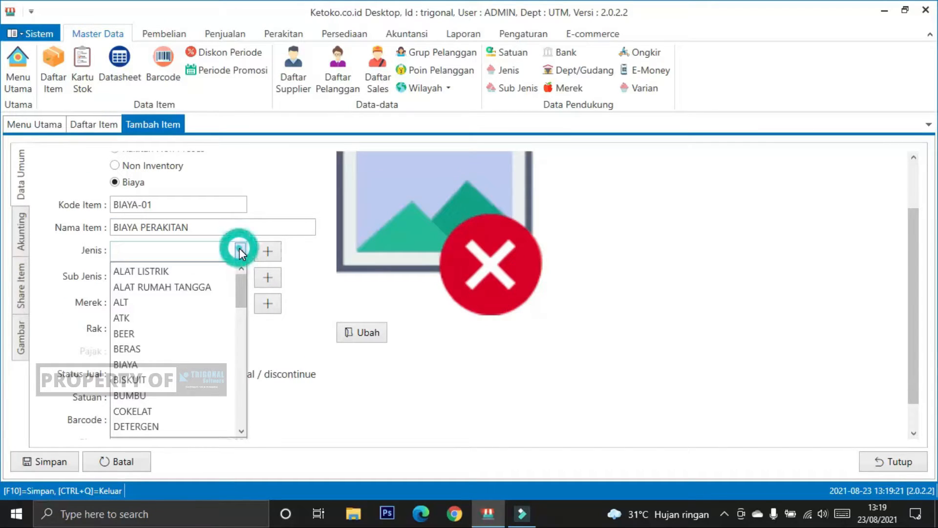
pyautogui.click(204, 364)
pyautogui.click(301, 288)
pyautogui.scroll(-1, 300, 302)
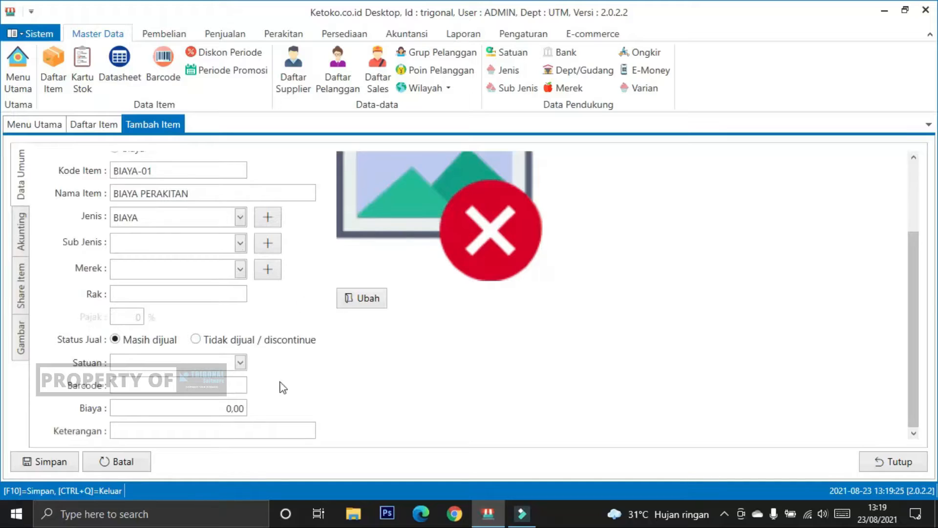
pyautogui.click(201, 407)
pyautogui.write('2000')
pyautogui.click(273, 429)
pyautogui.scroll(3, 331, 389)
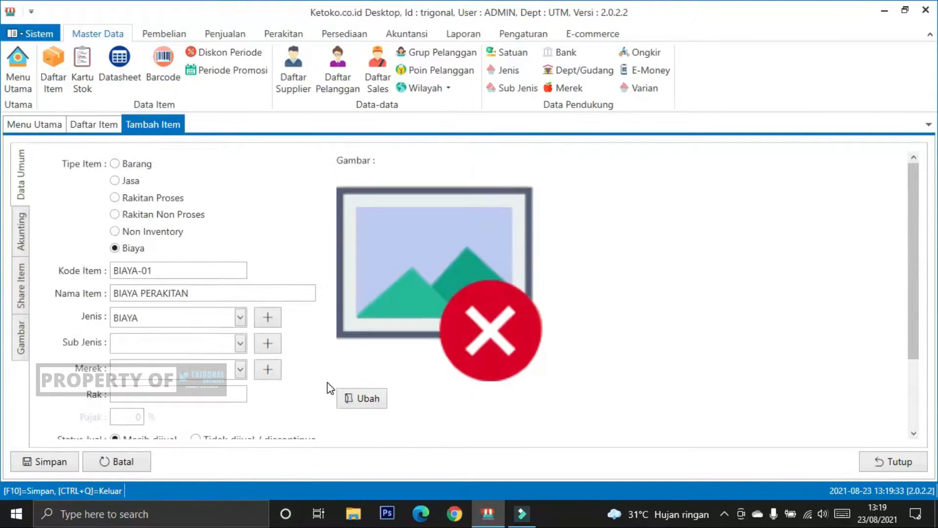
pyautogui.scroll(-3, 331, 388)
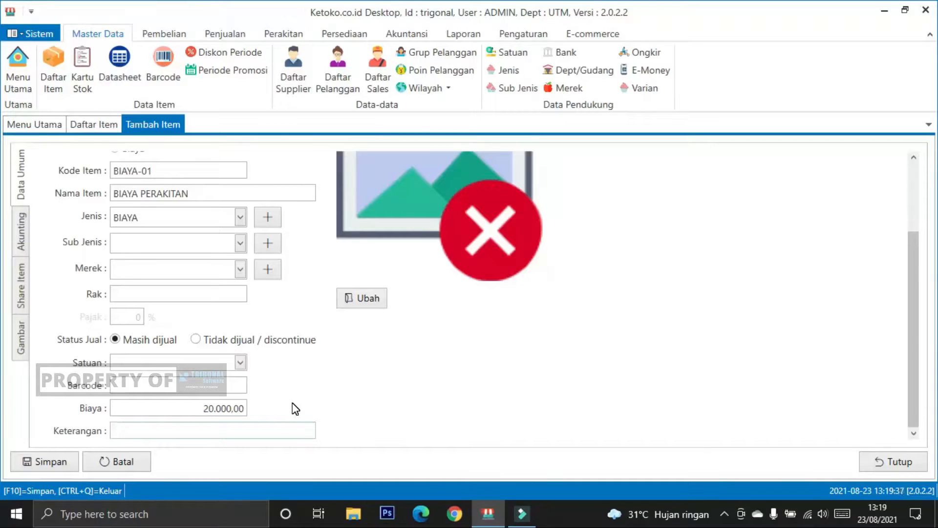
pyautogui.scroll(3, 292, 404)
pyautogui.scroll(-3, 292, 403)
# Step: Set the cost item's Satuan to PCS, save the item and close its form
pyautogui.click(54, 461)
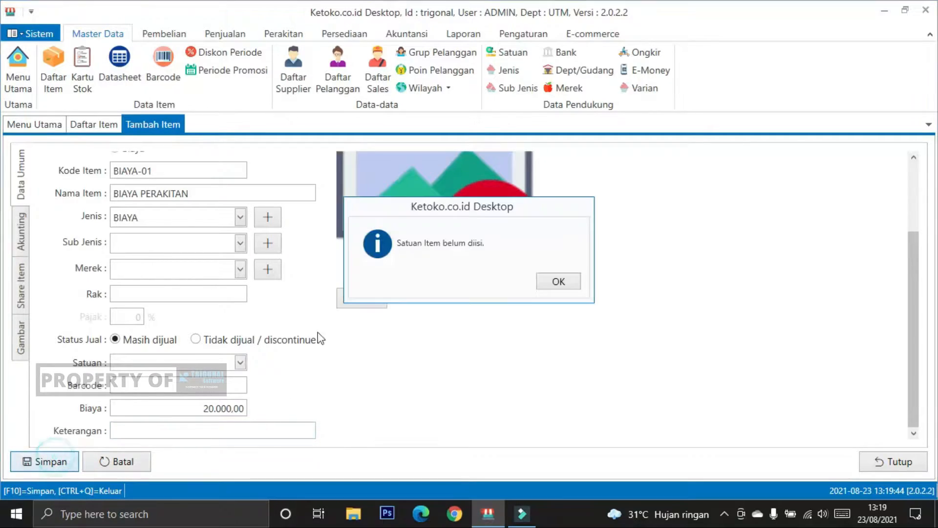
pyautogui.click(552, 281)
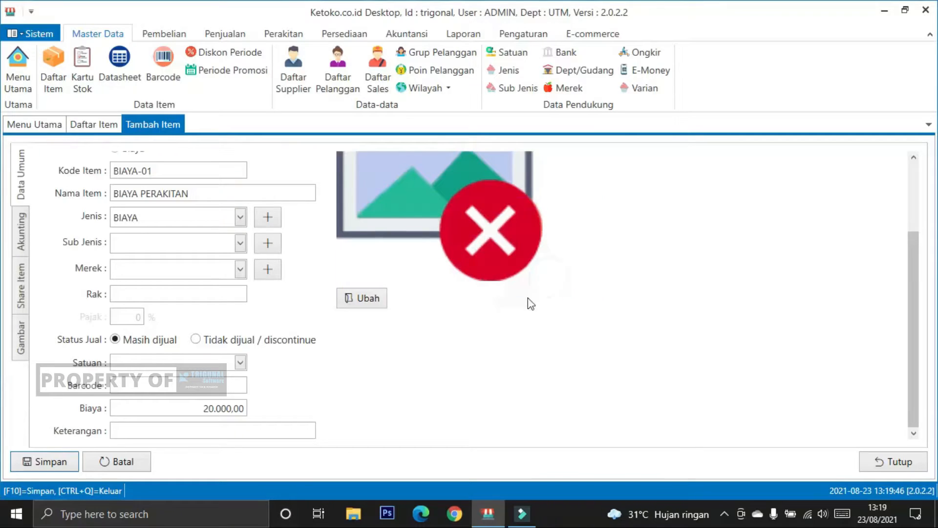
pyautogui.click(240, 362)
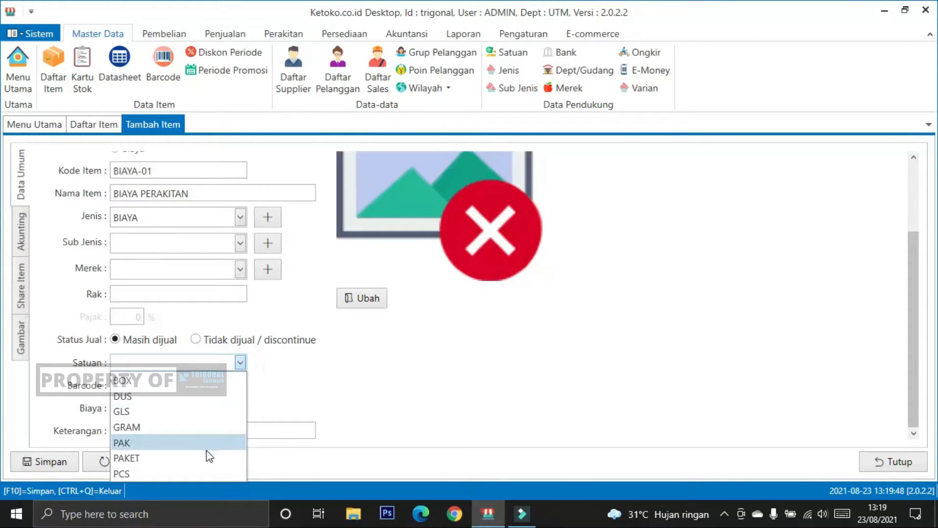
pyautogui.click(190, 471)
pyautogui.click(46, 461)
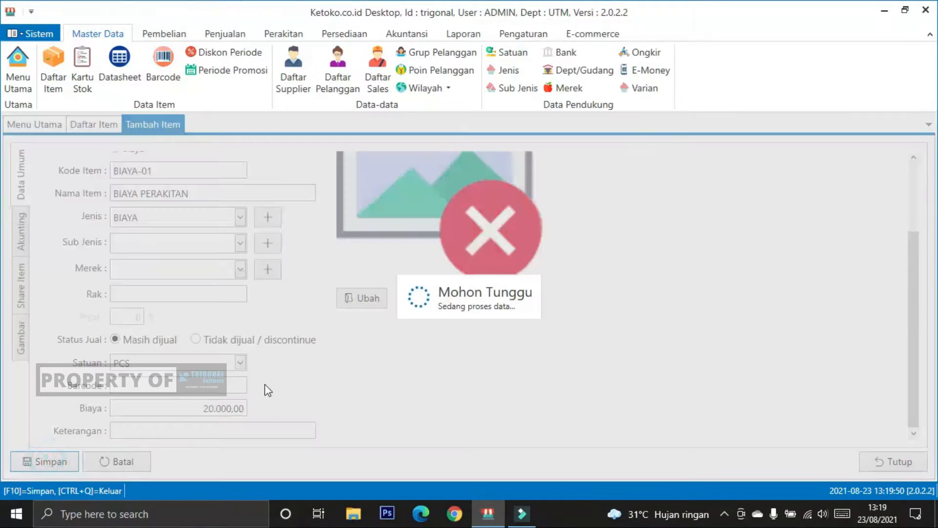
pyautogui.click(552, 281)
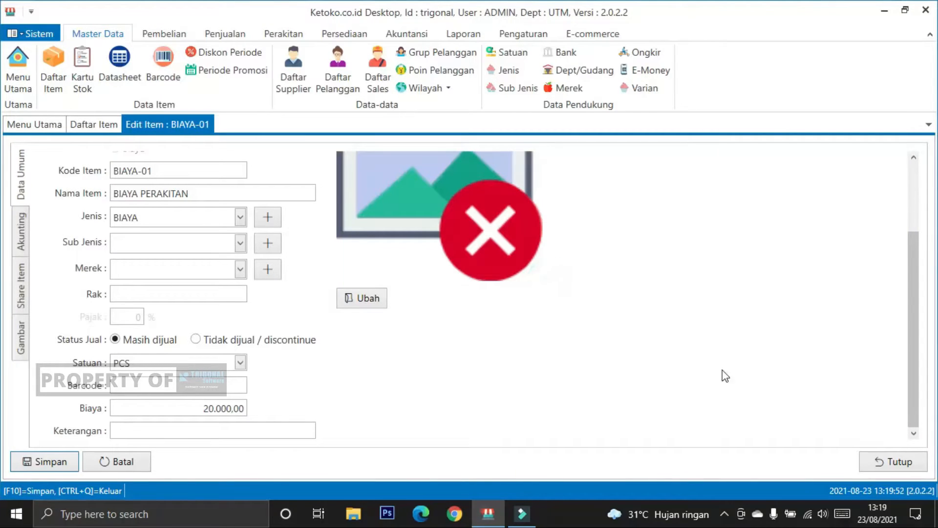
pyautogui.click(869, 462)
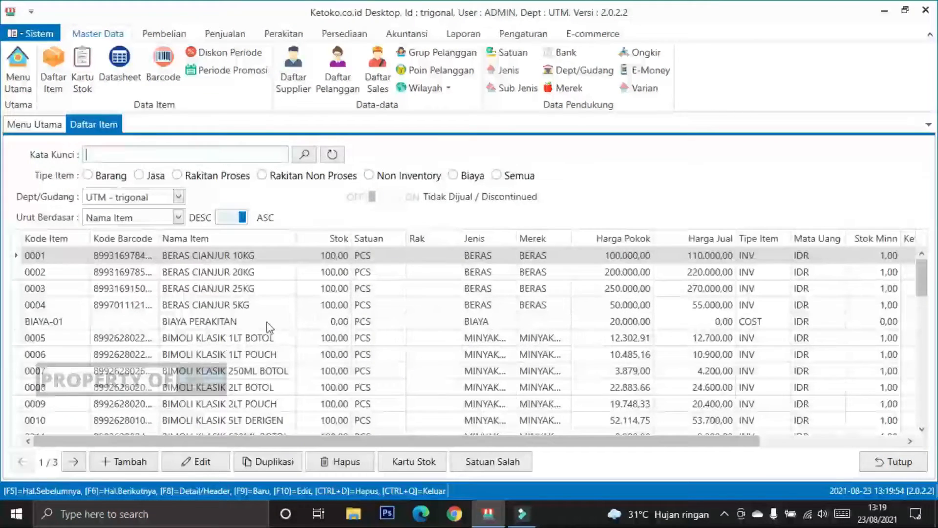
# Step: Search the item list for PAKET and open PAKET SEMBAKO for editing
pyautogui.click(142, 156)
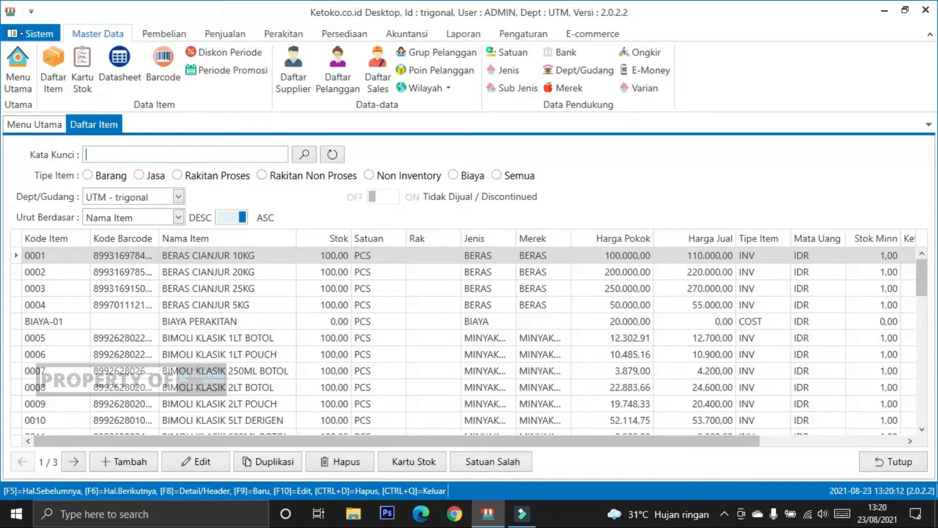
pyautogui.write('PAKET')
pyautogui.press('Return')
pyautogui.click(195, 256)
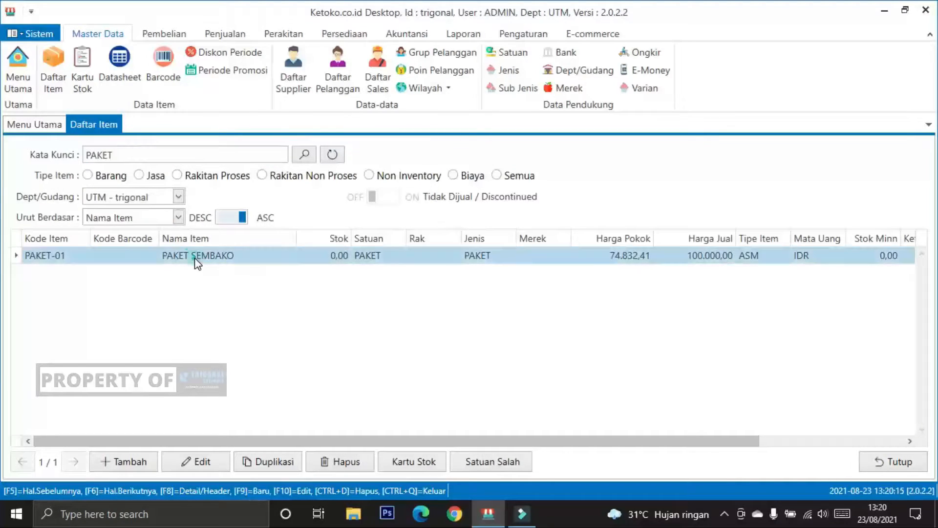
pyautogui.click(195, 462)
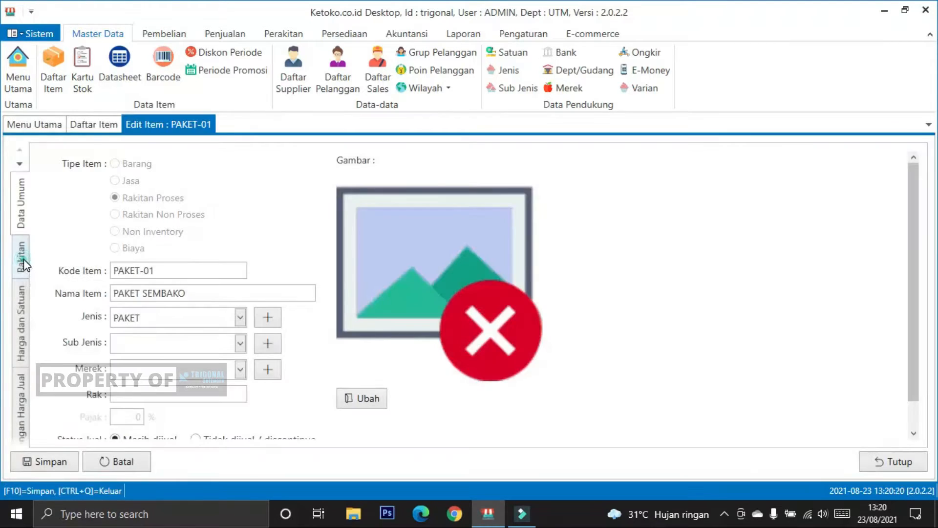
# Step: Add BIAYA PERAKITAN to the package's Biaya Tenaga Kerja list in its Rakitan data
pyautogui.click(22, 258)
pyautogui.scroll(-1, 107, 330)
pyautogui.scroll(-2, 95, 380)
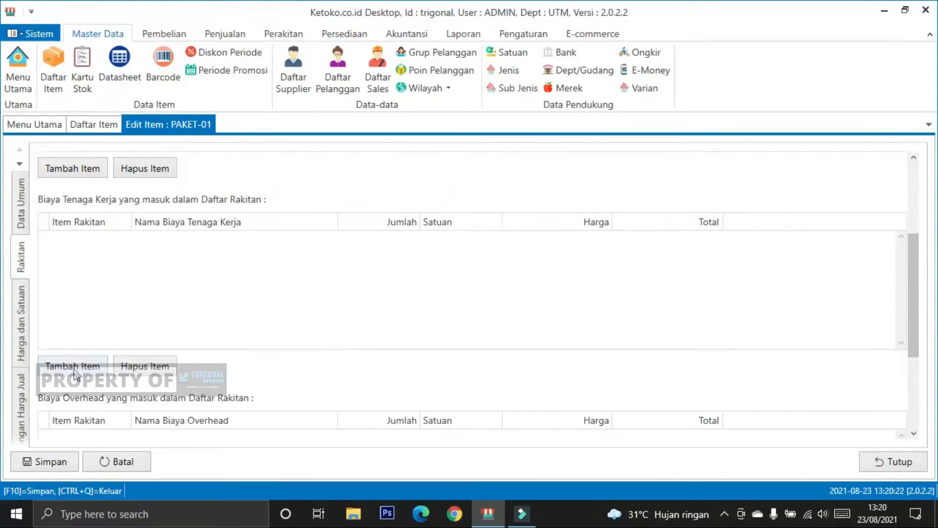
pyautogui.click(73, 365)
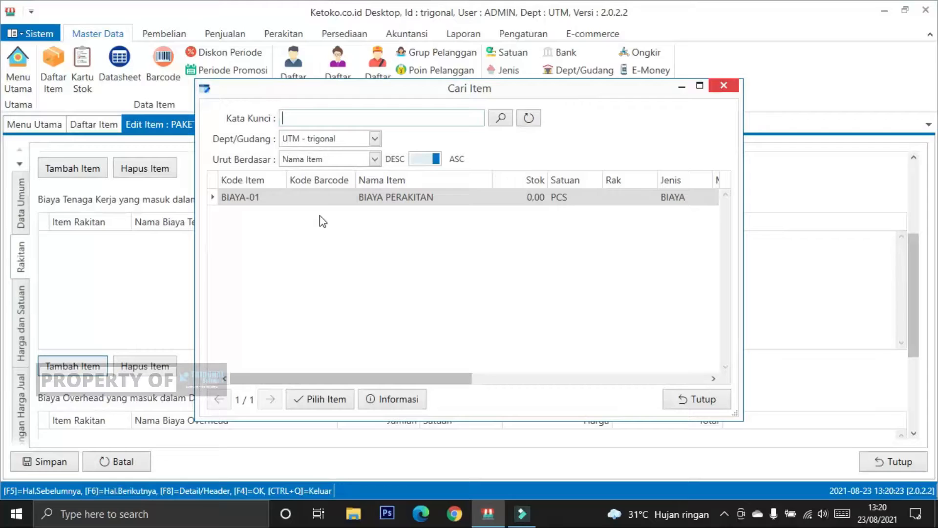
pyautogui.click(337, 197)
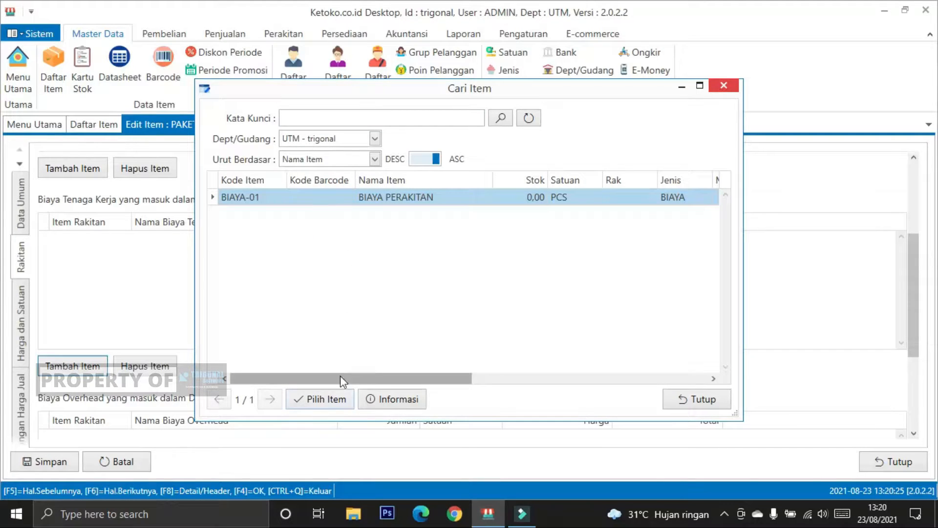
pyautogui.moveTo(377, 375); pyautogui.dragTo(397, 380)
pyautogui.click(316, 398)
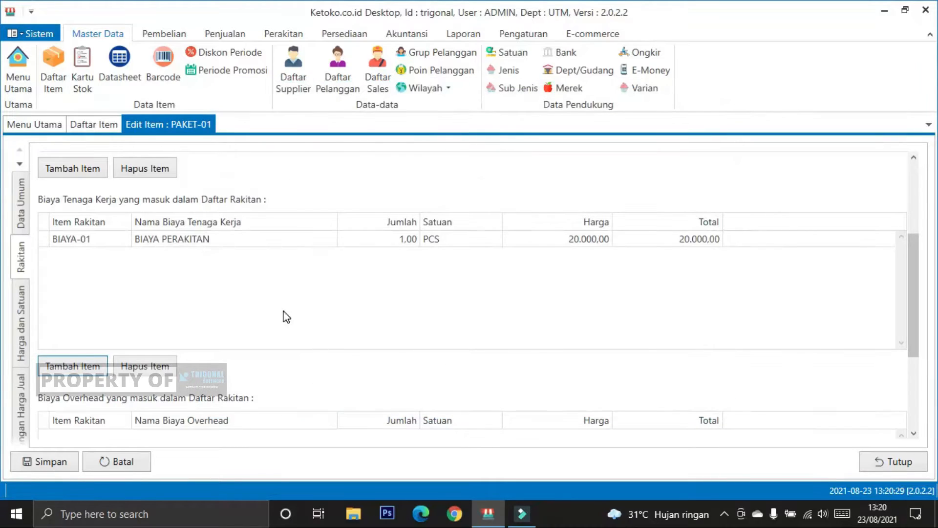
# Step: Compare the package's labour and overhead cost lists with the Harga Pokok and Harga Jual in its price data
pyautogui.click(281, 304)
pyautogui.scroll(-3, 285, 291)
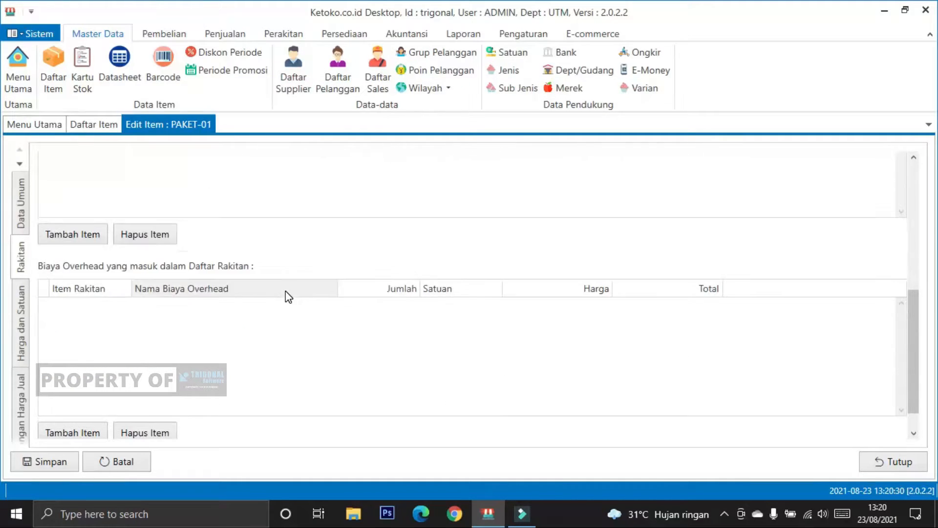
pyautogui.click(19, 316)
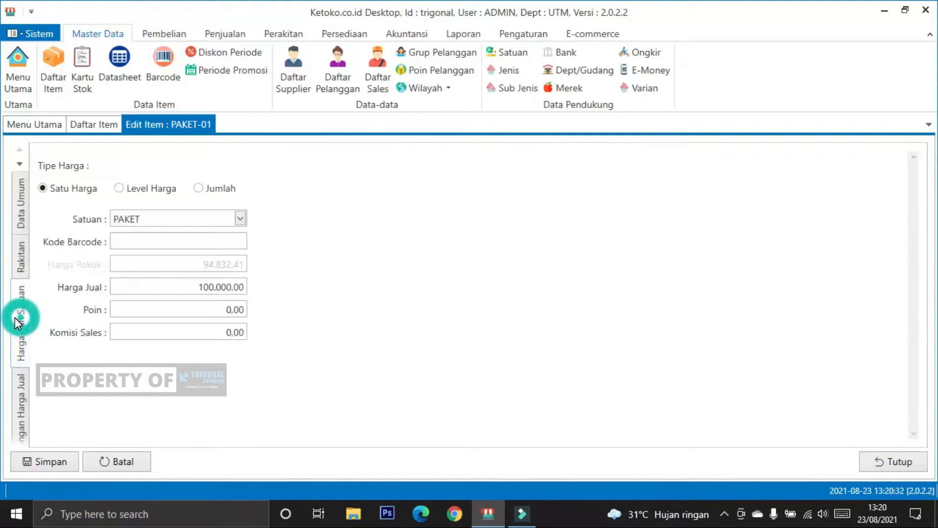
pyautogui.click(22, 261)
pyautogui.scroll(2, 237, 283)
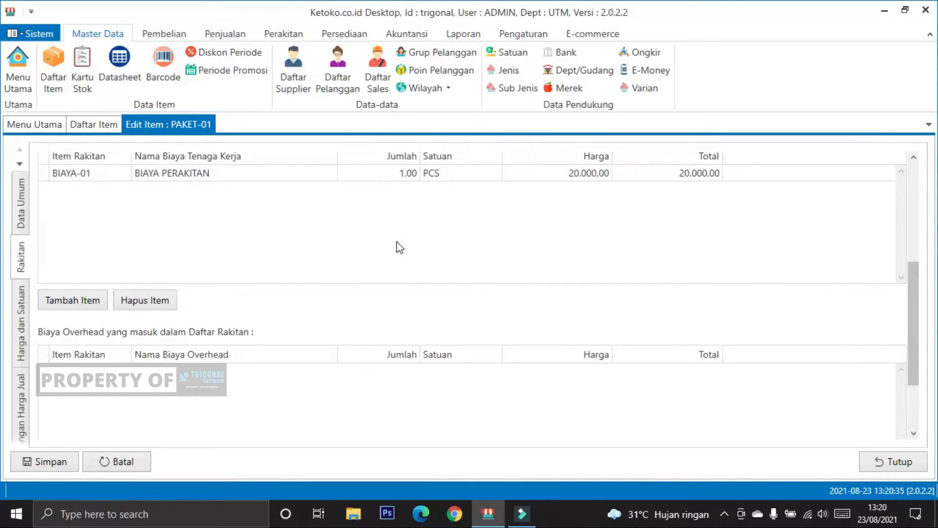
pyautogui.click(22, 324)
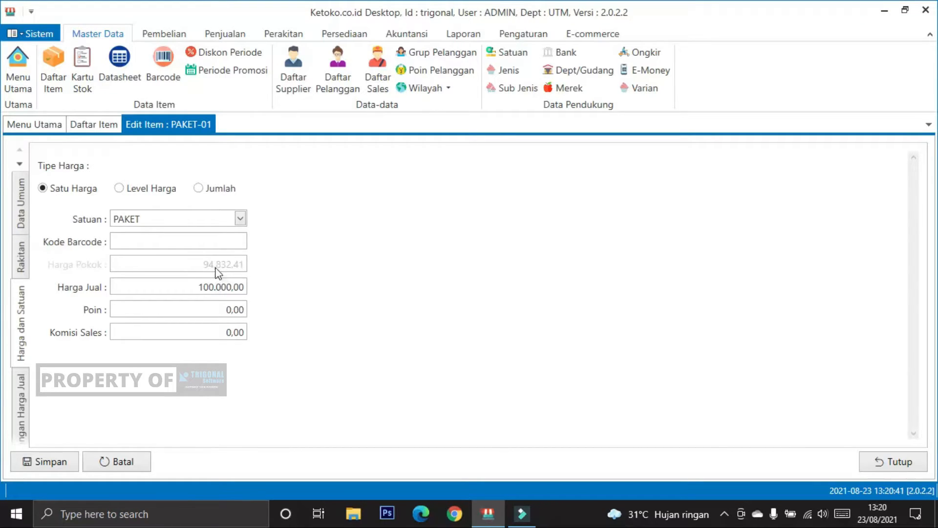
pyautogui.click(20, 259)
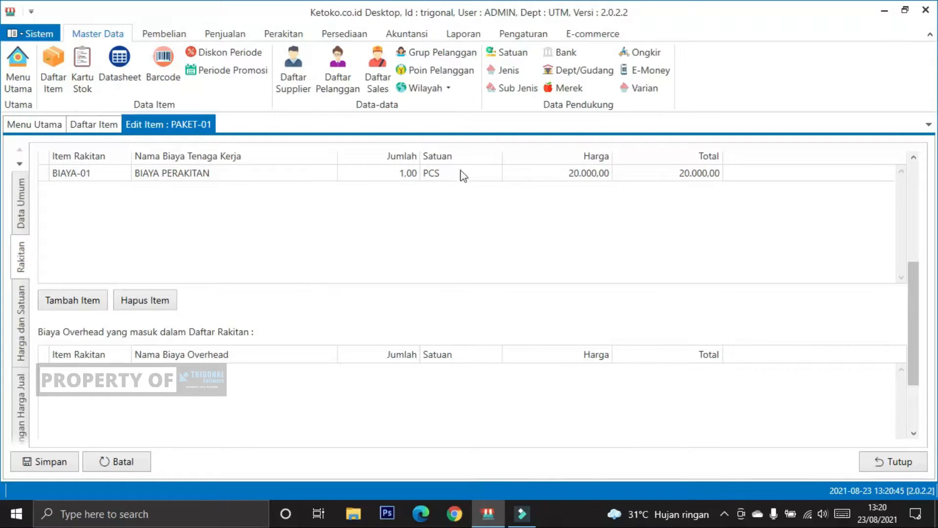
pyautogui.click(21, 309)
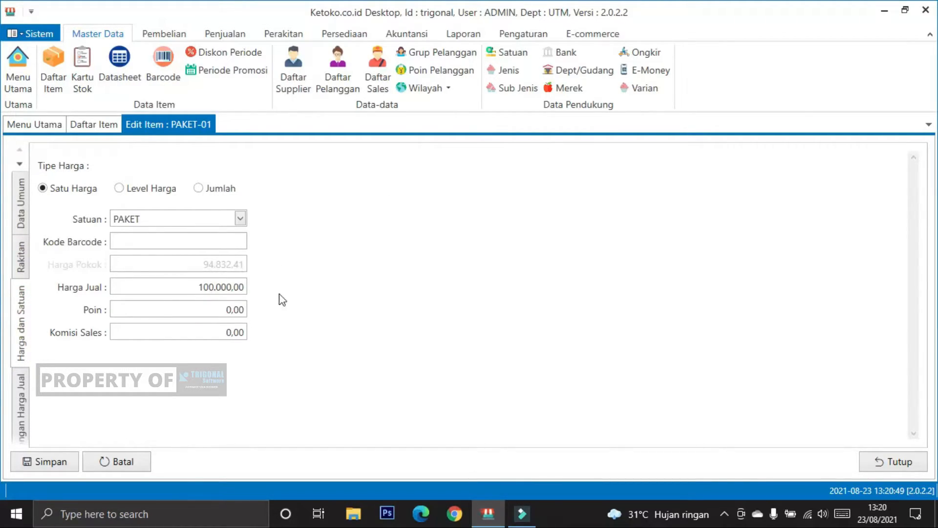
# Step: Save the edited package and return to the item list, clearing the search keyword and selecting PAKET SEMBAKO
pyautogui.click(45, 468)
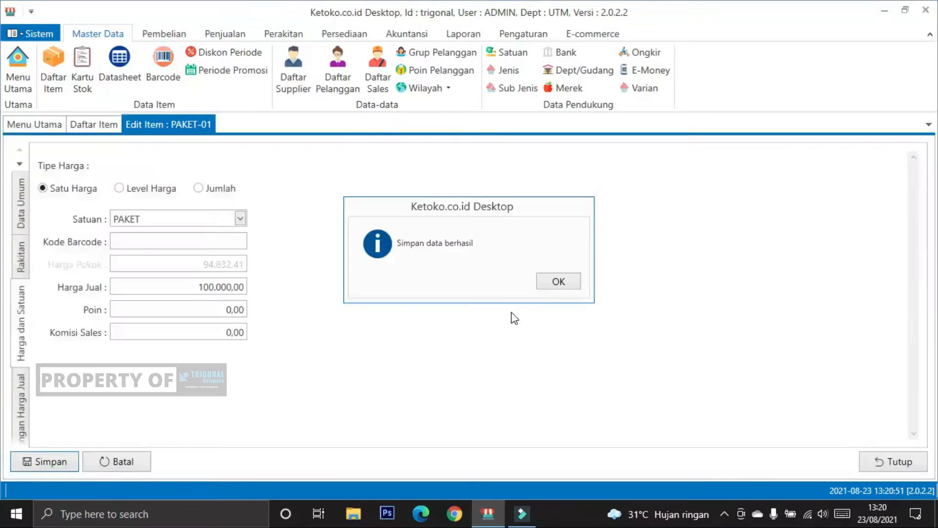
pyautogui.click(557, 282)
pyautogui.click(890, 461)
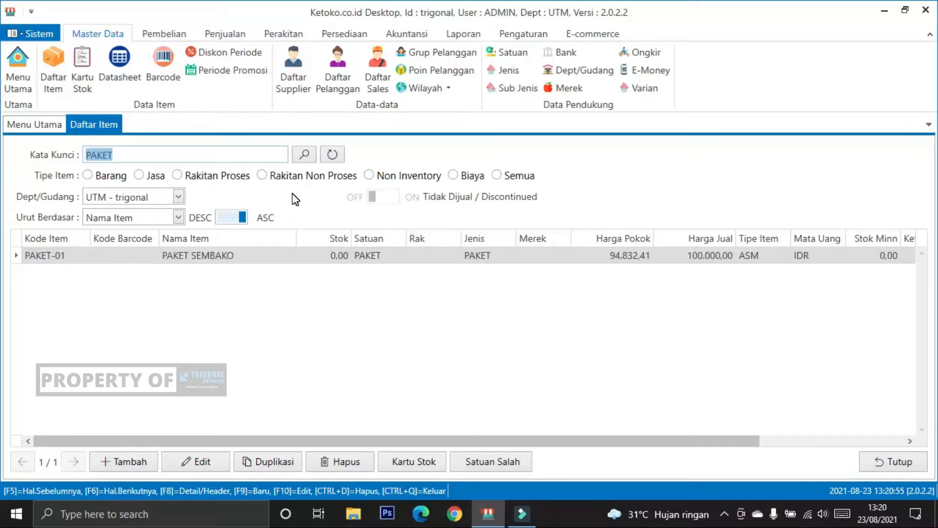
pyautogui.press('BackSpace')
pyautogui.click(327, 256)
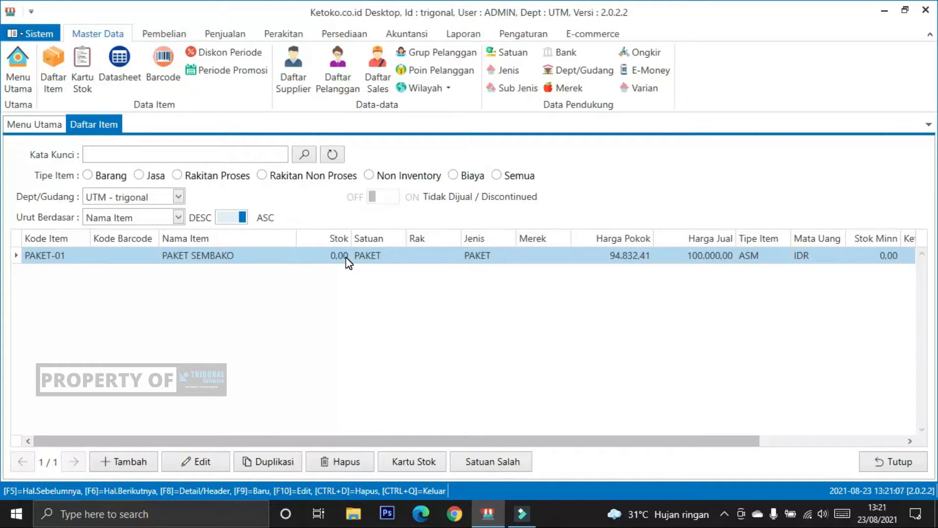
# Step: Close the item list and start a new Proses Perakitan transaction with UMUM as the Pelanggan
pyautogui.click(891, 462)
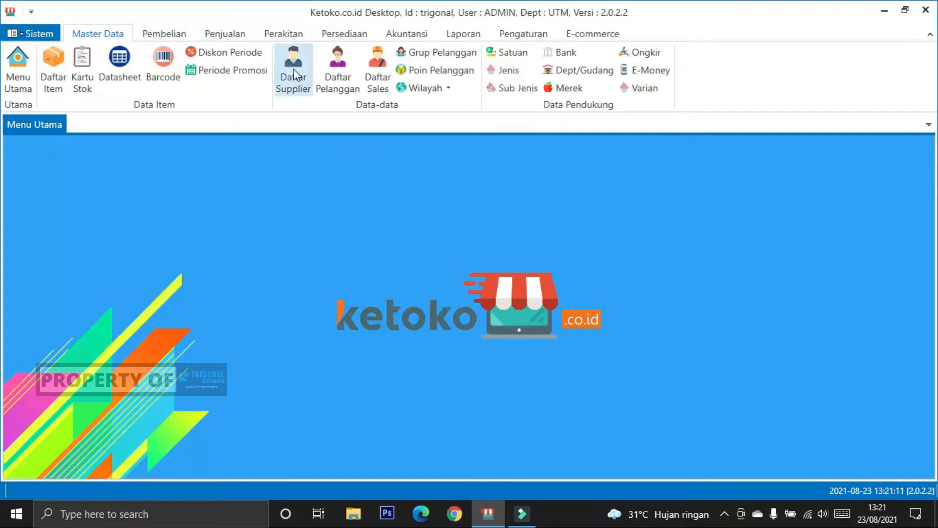
pyautogui.click(283, 35)
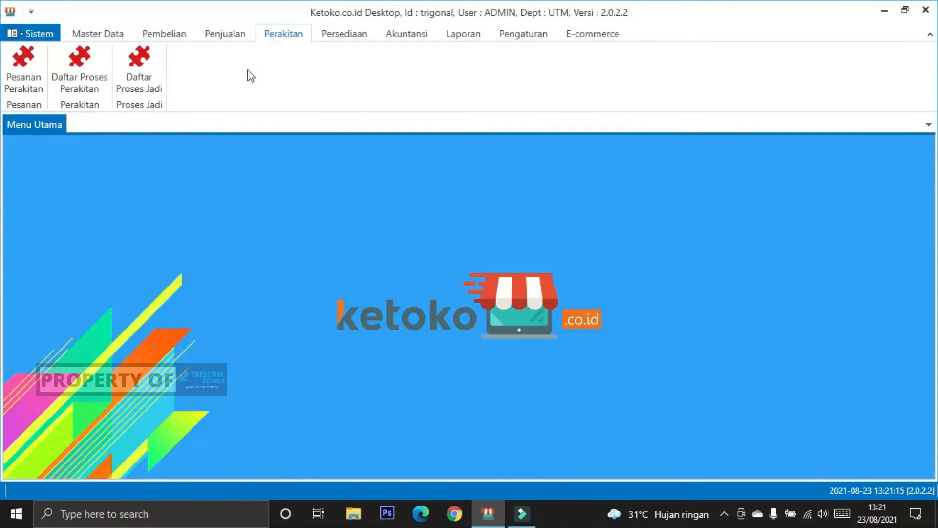
pyautogui.click(72, 72)
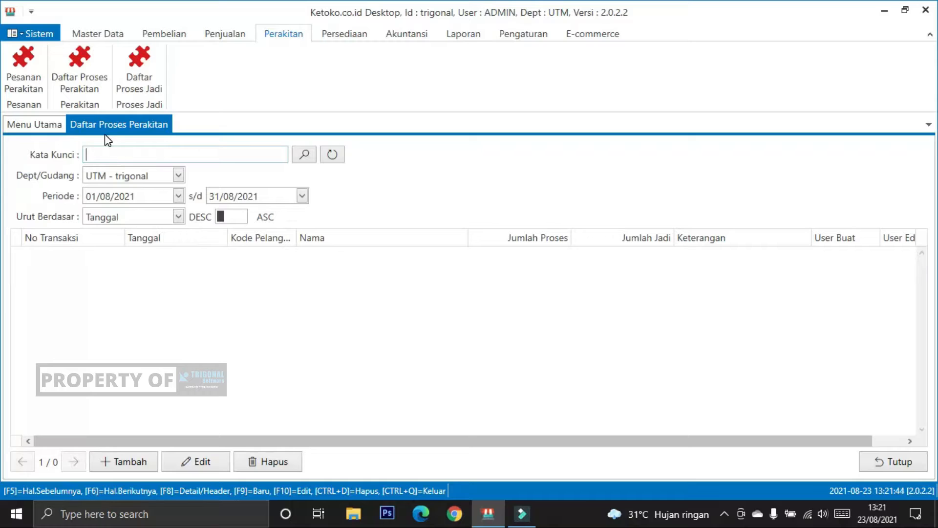
pyautogui.click(128, 461)
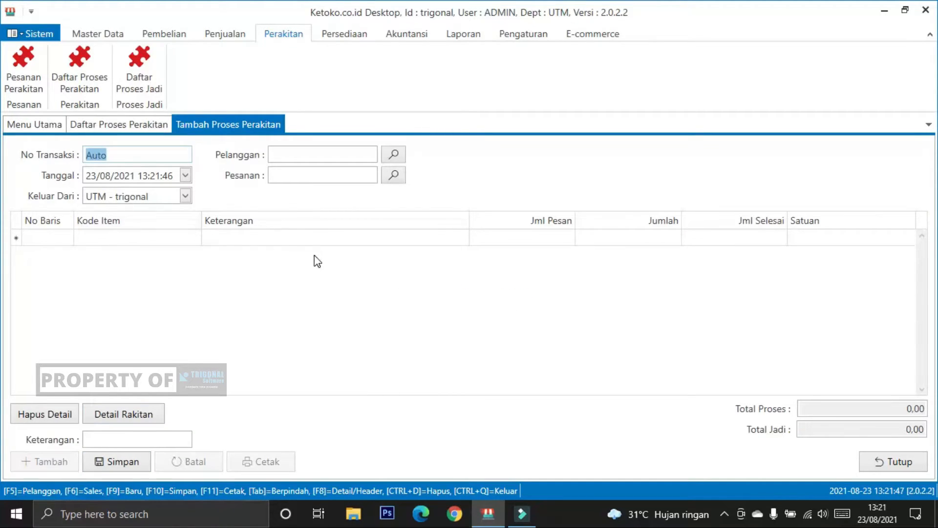
pyautogui.click(393, 158)
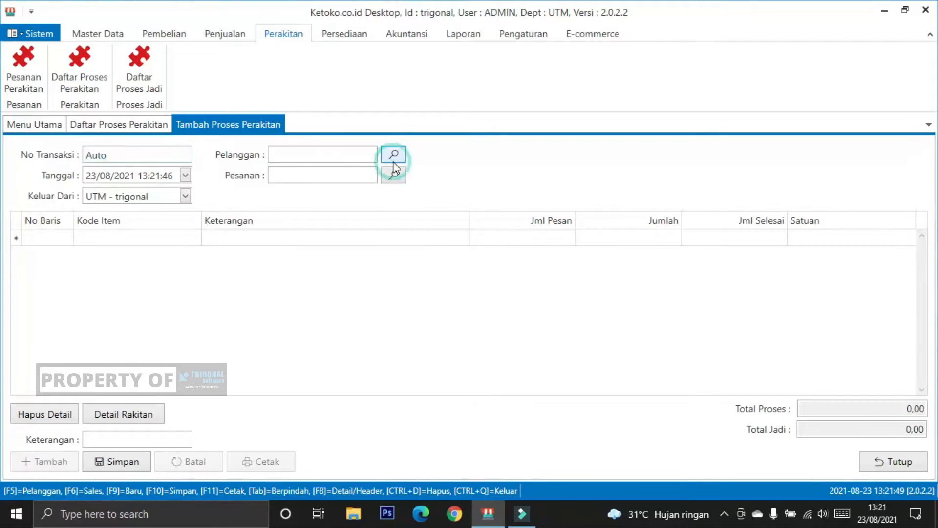
pyautogui.click(279, 180)
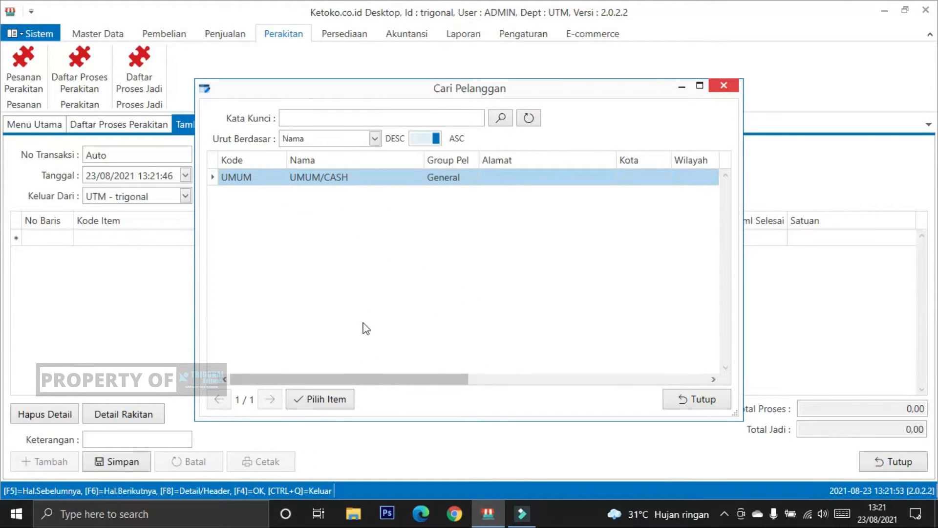
pyautogui.moveTo(348, 380); pyautogui.dragTo(317, 372)
pyautogui.click(361, 178)
pyautogui.click(327, 398)
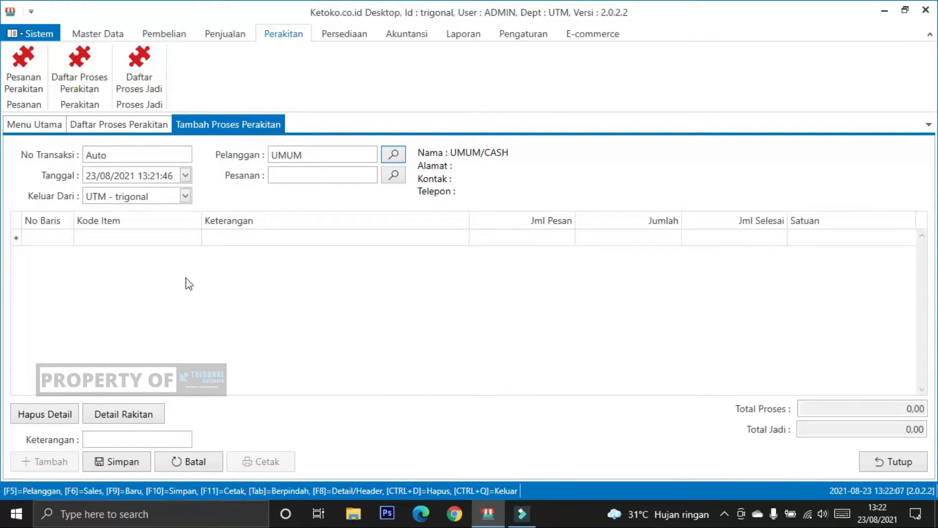
# Step: Add PAKET-01 (PAKET SEMBAKO) as a detail row of the assembly process with a Jumlah of 10
pyautogui.click(135, 234)
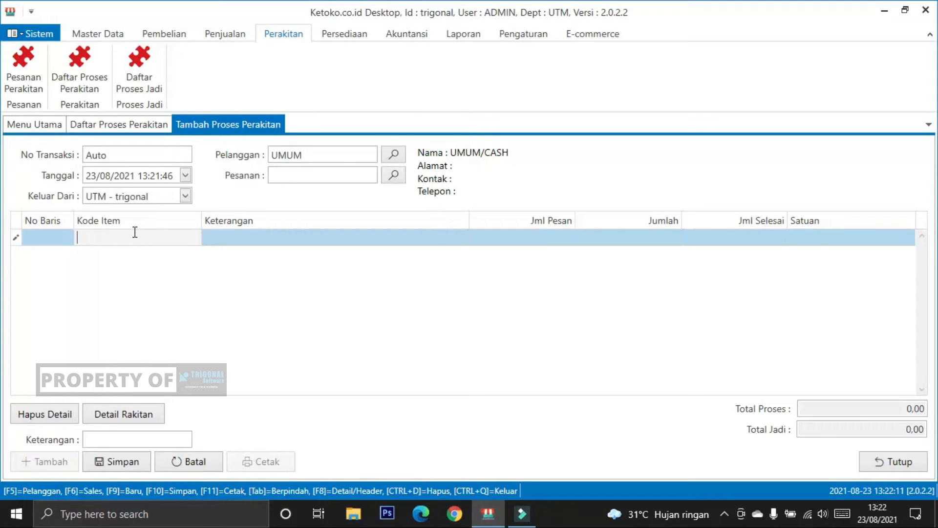
pyautogui.write('P')
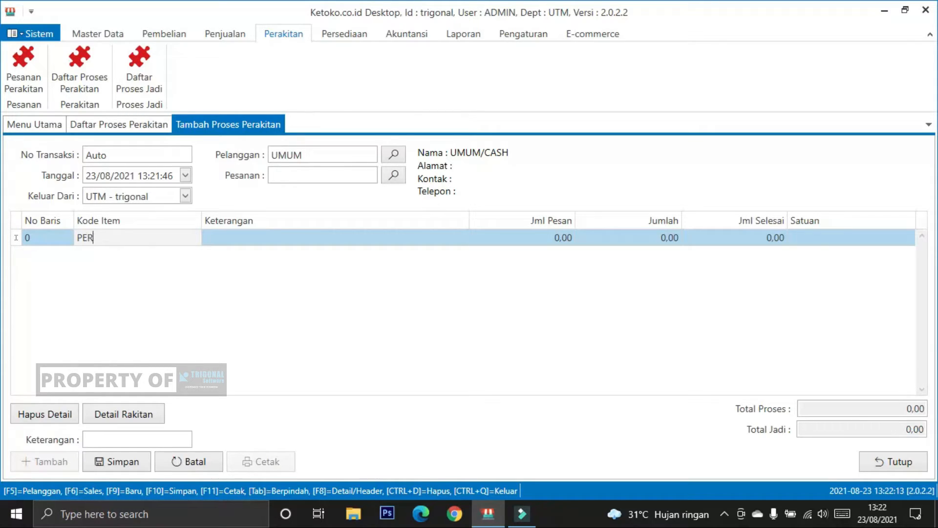
pyautogui.write('AKET')
pyautogui.press('Return')
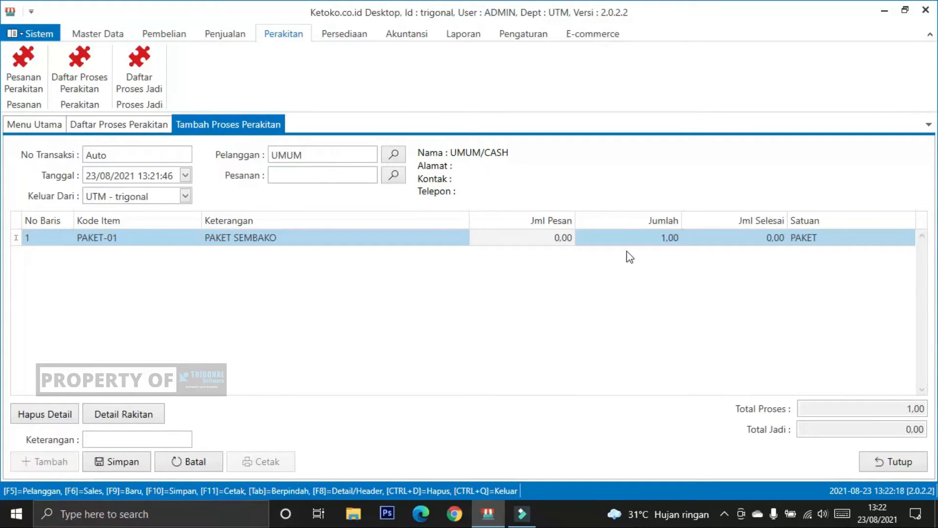
pyautogui.click(629, 237)
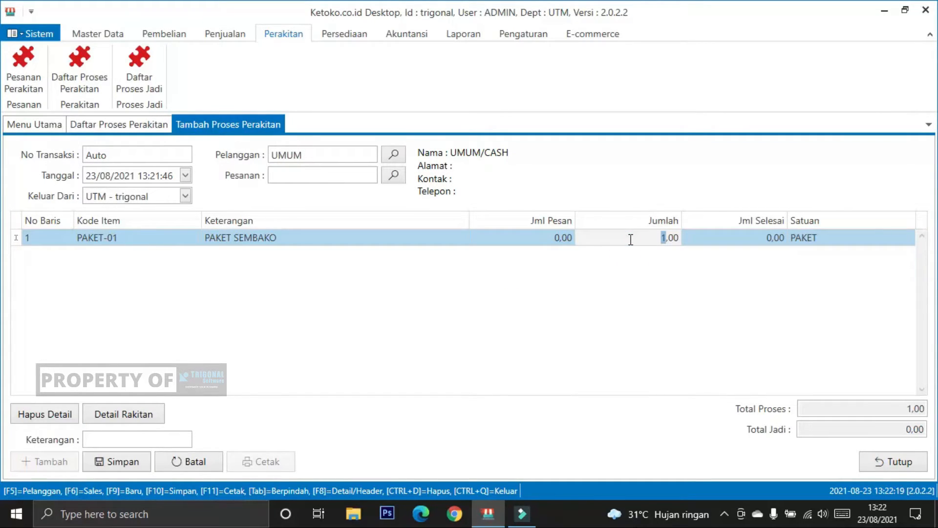
pyautogui.write('10')
pyautogui.press('Return')
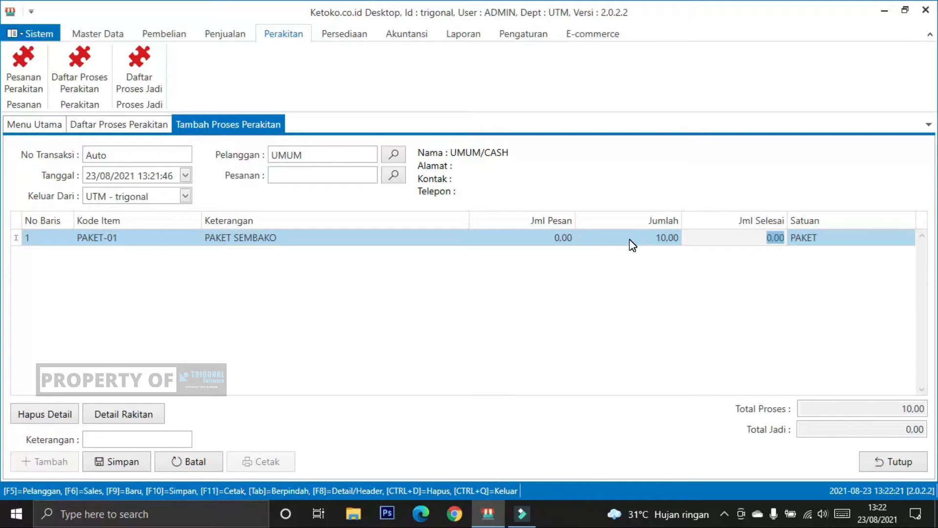
pyautogui.press('Return')
pyautogui.press('Return')
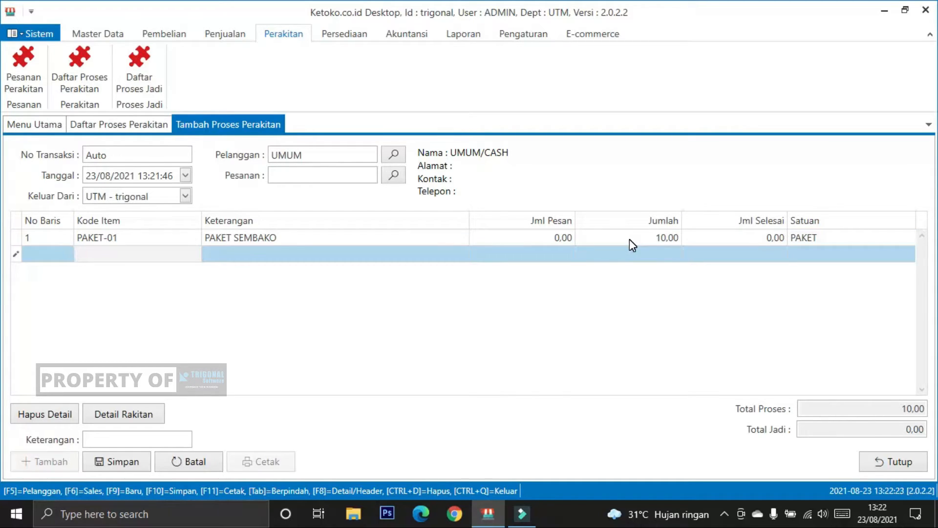
# Step: Save the assembly process transaction and close it to return to Daftar Proses Perakitan
pyautogui.click(557, 320)
pyautogui.click(120, 461)
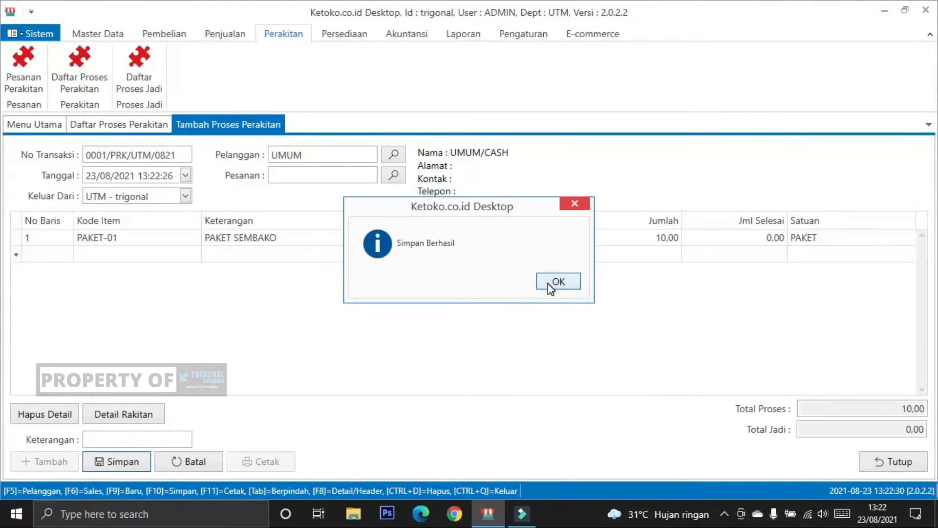
pyautogui.click(551, 286)
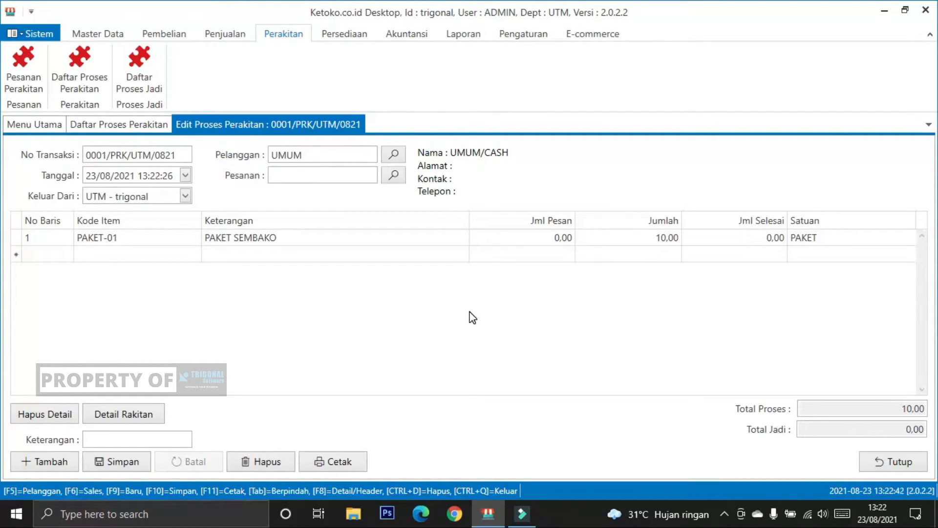
pyautogui.click(887, 464)
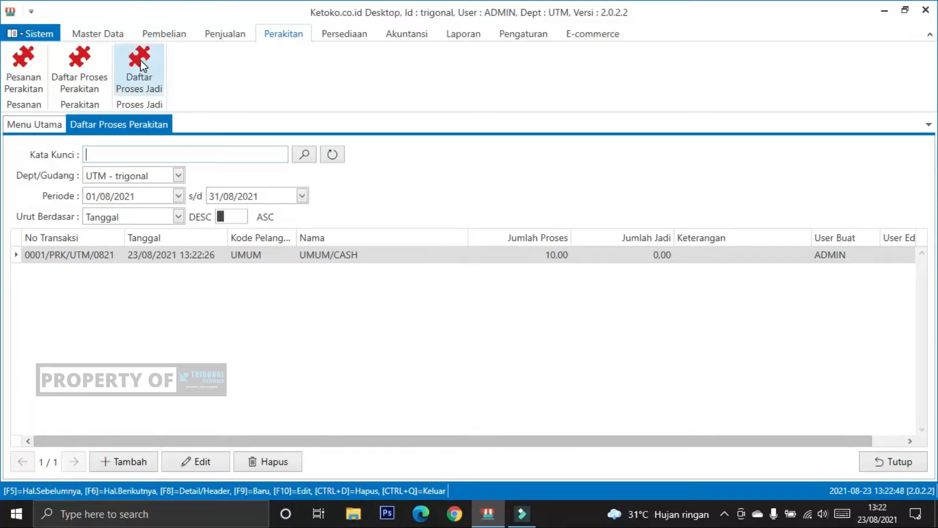
# Step: Start a new Proses Jadi transaction with UMUM as the Pelanggan
pyautogui.click(145, 70)
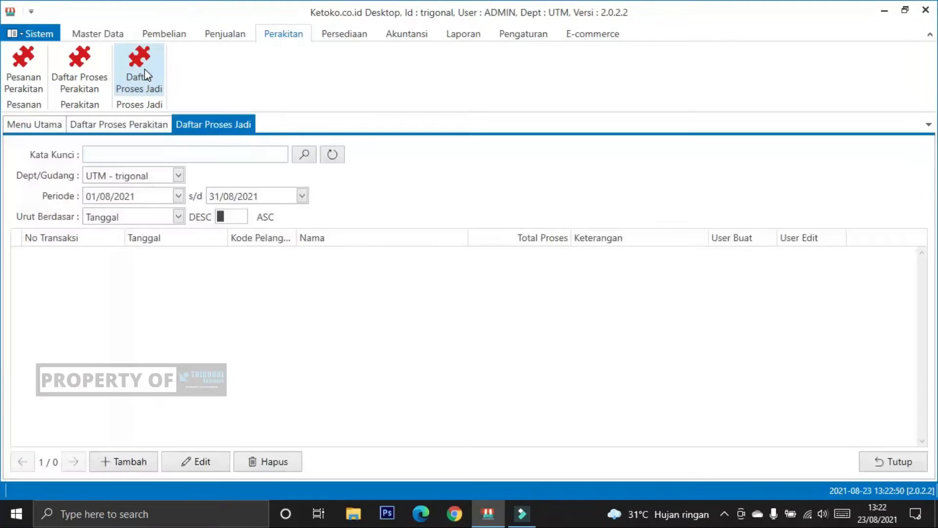
pyautogui.click(126, 461)
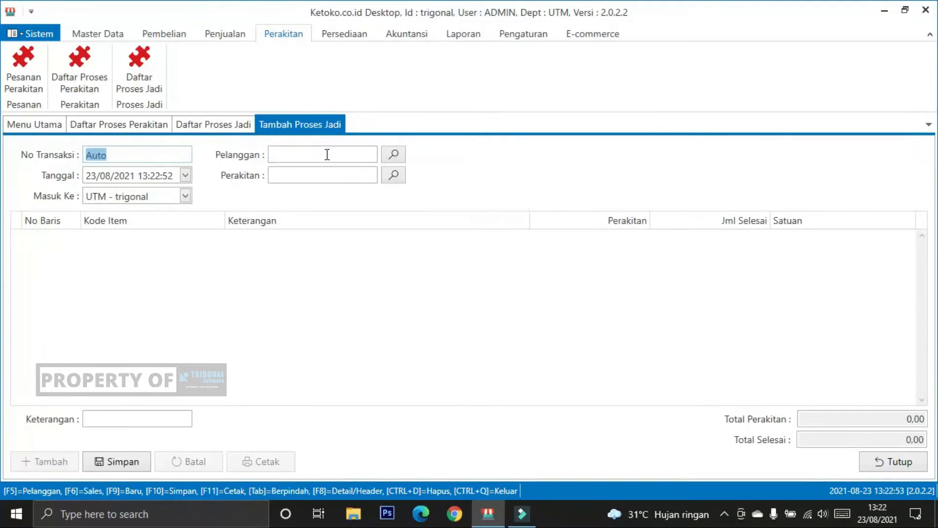
pyautogui.click(326, 154)
pyautogui.click(395, 154)
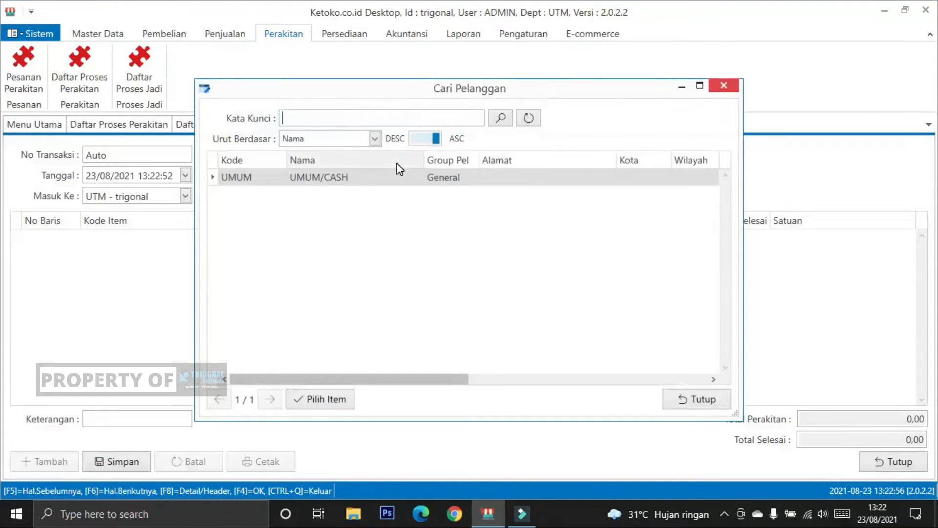
pyautogui.click(468, 178)
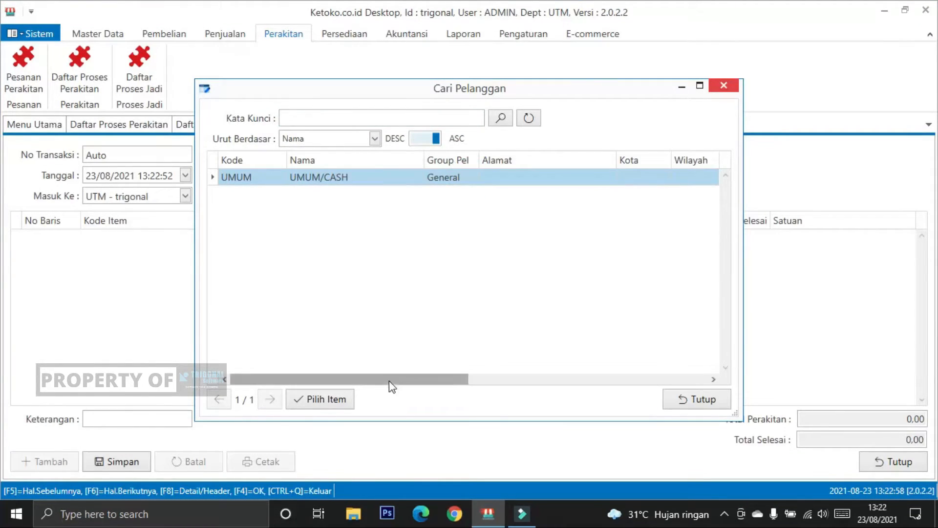
pyautogui.moveTo(389, 380); pyautogui.dragTo(354, 379)
pyautogui.click(331, 179)
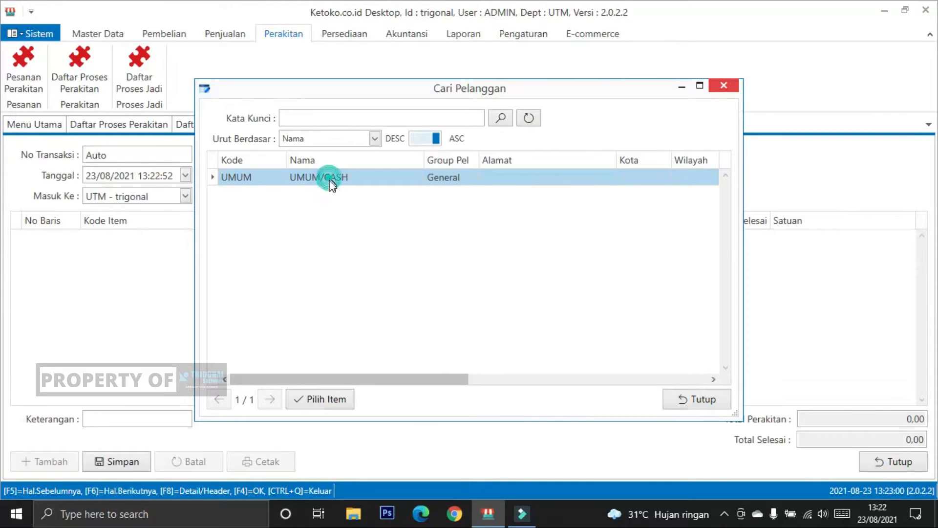
pyautogui.click(331, 399)
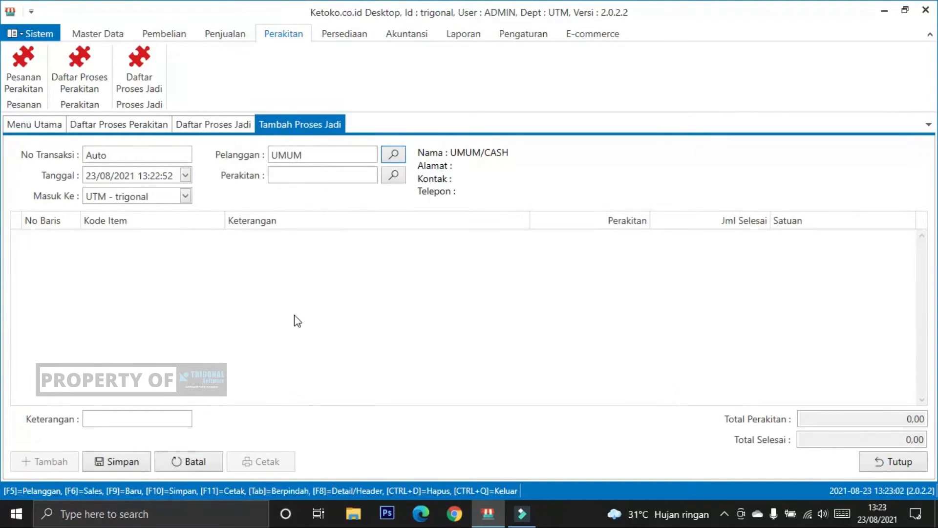
# Step: Reselect UMUM as the Pelanggan of the new Proses Jadi transaction
pyautogui.click(286, 264)
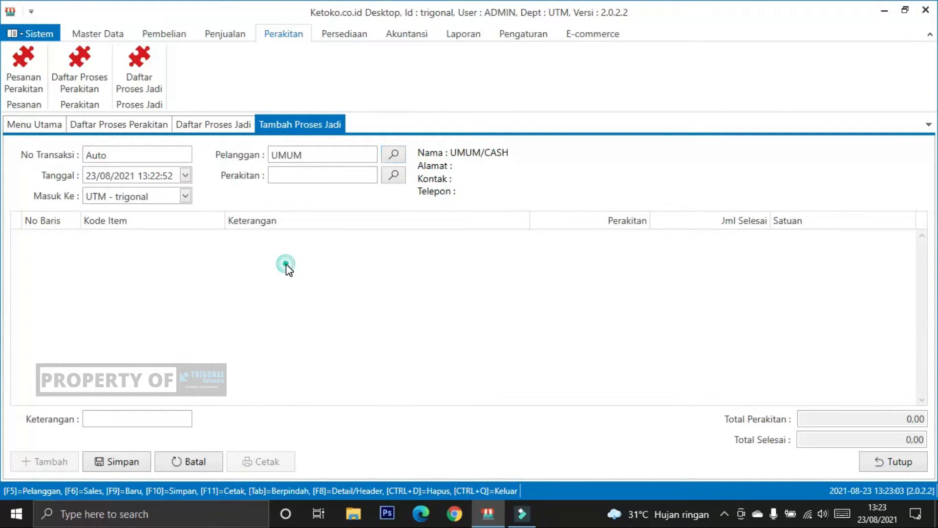
pyautogui.click(366, 154)
pyautogui.click(392, 155)
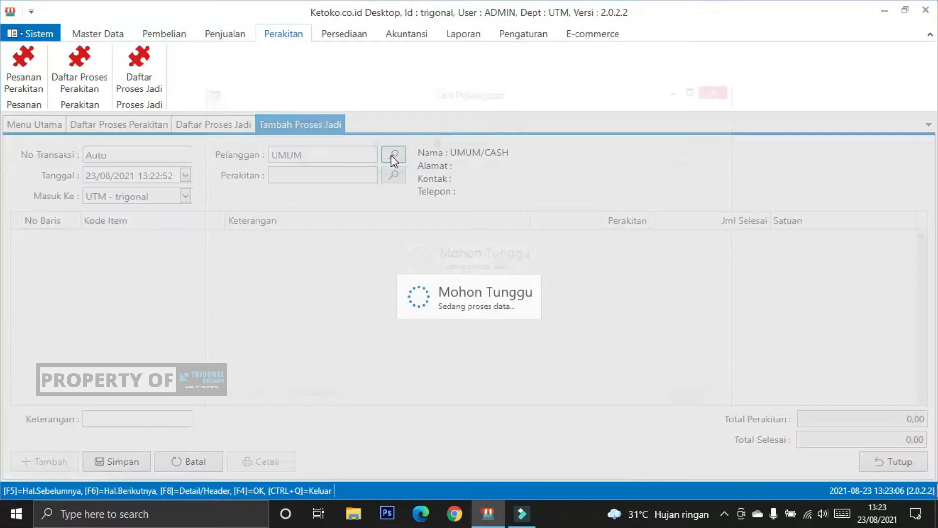
pyautogui.click(400, 177)
pyautogui.click(337, 397)
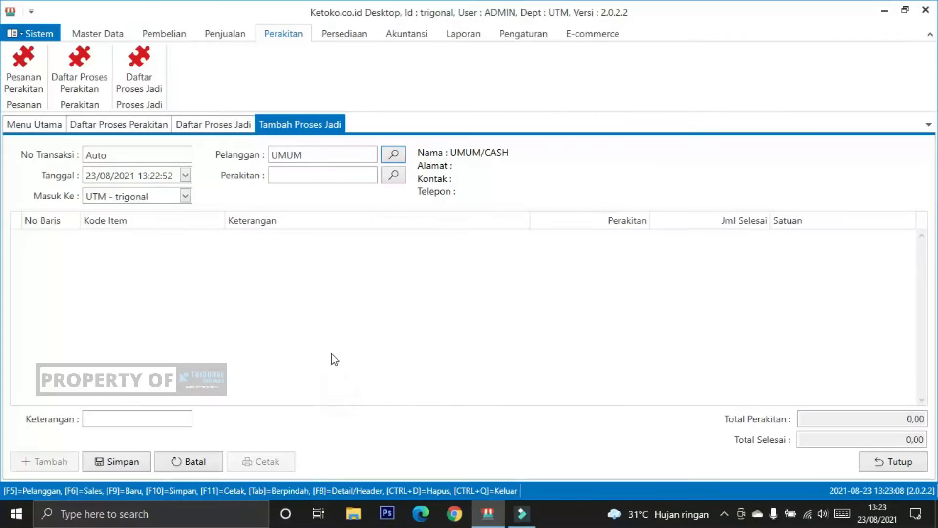
pyautogui.click(327, 323)
# Step: Review the saved UMUM assembly transaction of 23/08/2021 and pick it as the Perakitan source of the Proses Jadi transaction
pyautogui.click(359, 177)
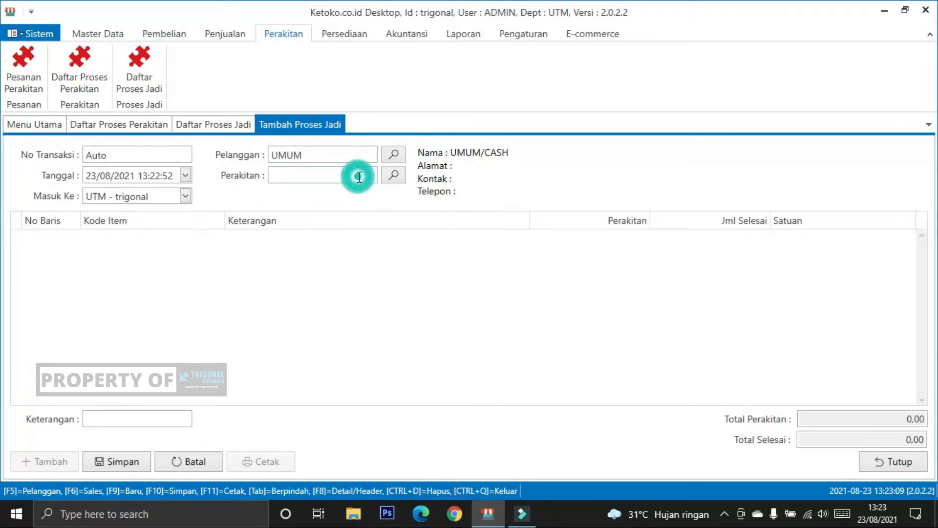
pyautogui.click(394, 175)
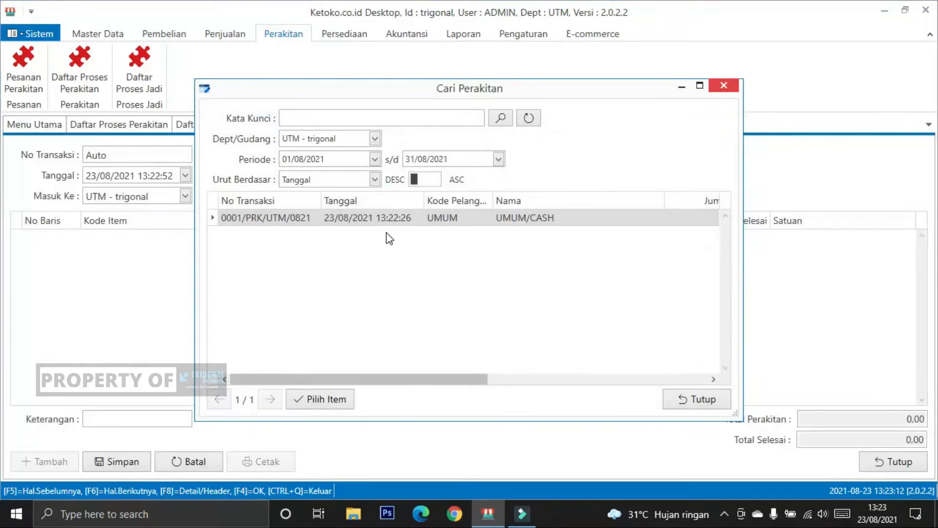
pyautogui.click(386, 226)
pyautogui.moveTo(381, 379); pyautogui.dragTo(370, 360)
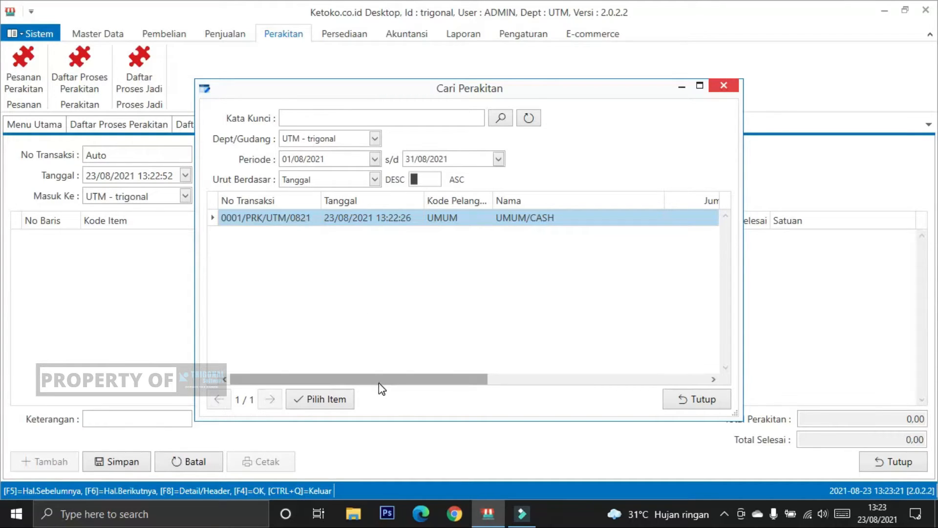
pyautogui.moveTo(380, 382); pyautogui.dragTo(555, 386)
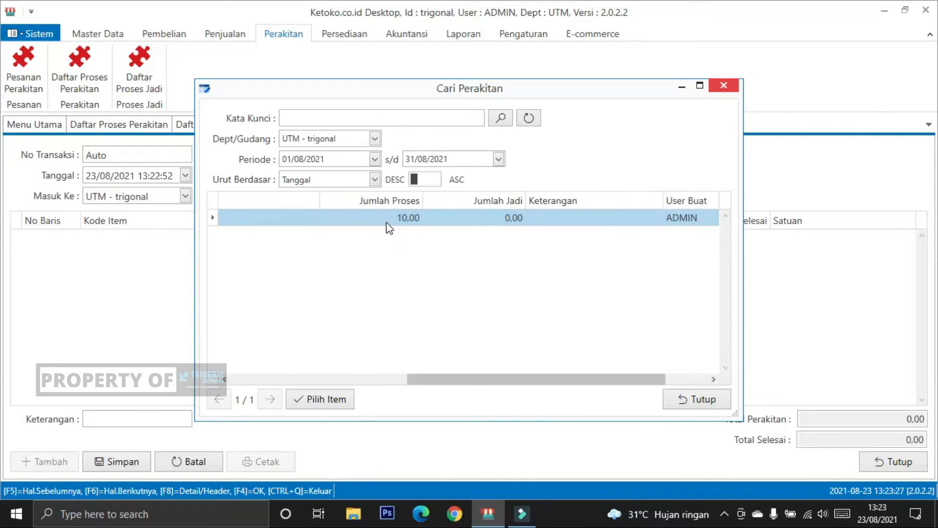
pyautogui.click(384, 218)
pyautogui.moveTo(461, 380); pyautogui.dragTo(303, 394)
pyautogui.click(315, 405)
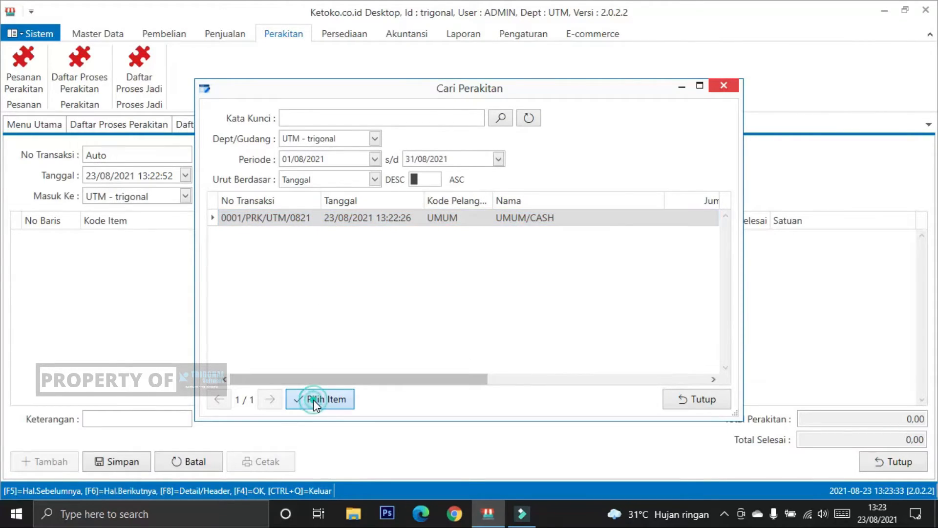
pyautogui.click(655, 303)
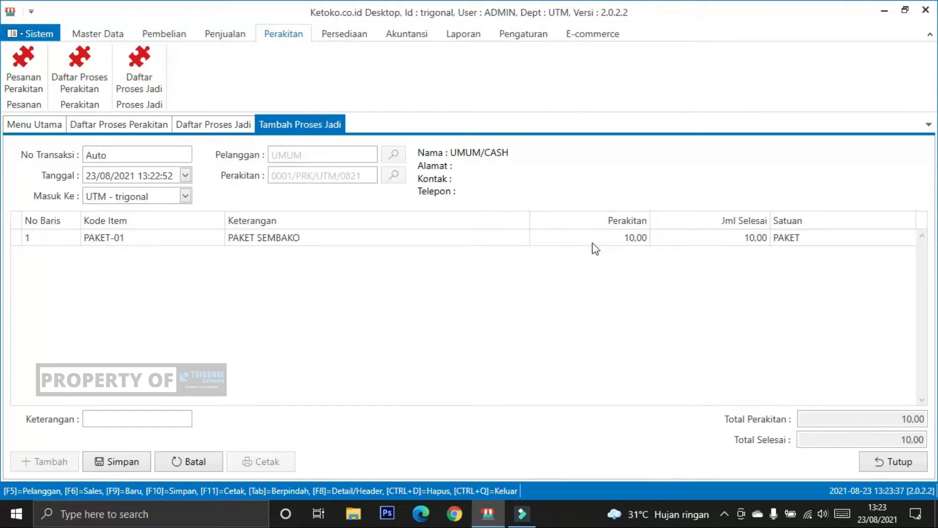
# Step: Set the Jml Selesai of PAKET SEMBAKO to 8 and save the Proses Jadi transaction
pyautogui.click(619, 238)
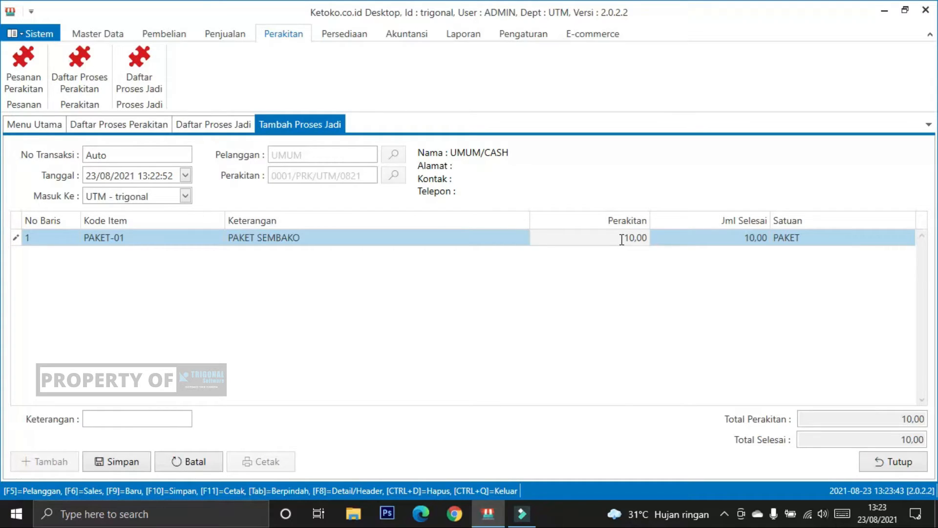
pyautogui.click(731, 237)
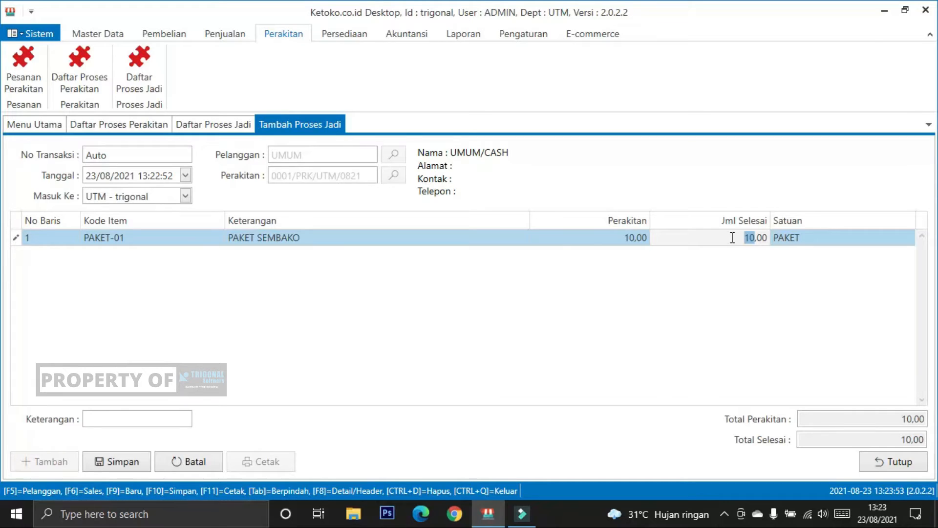
pyautogui.write('8')
pyautogui.press('Return')
pyautogui.click(673, 321)
pyautogui.click(113, 460)
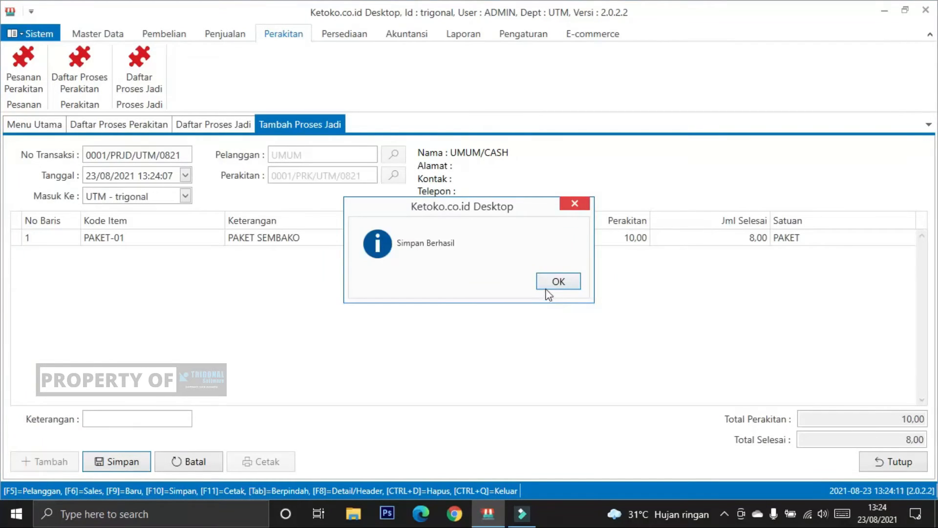
pyautogui.click(556, 280)
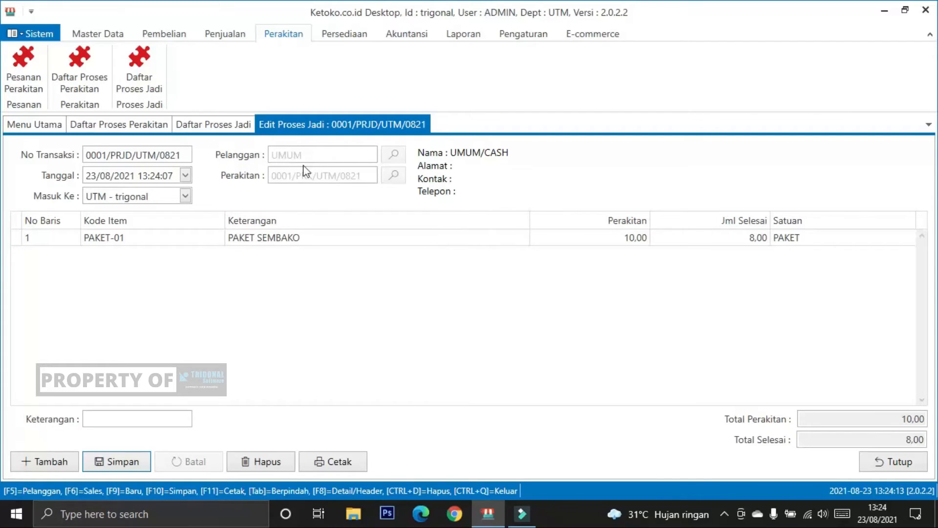
# Step: Search the item list for PAKET and check the current stock of PAKET SEMBAKO
pyautogui.click(95, 34)
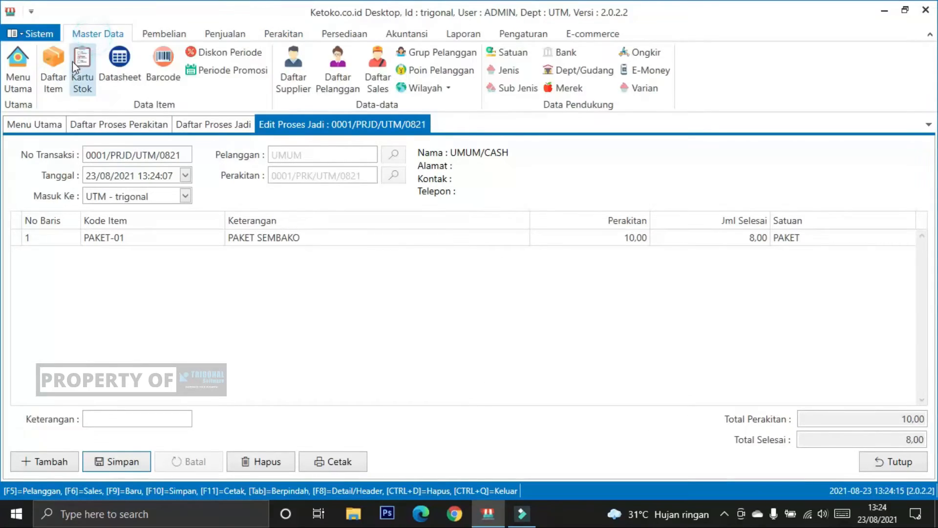
pyautogui.click(53, 71)
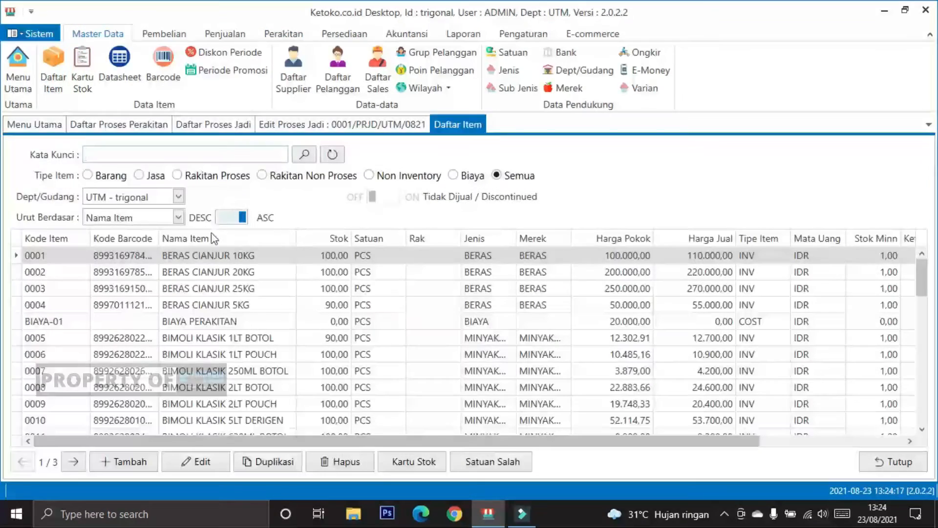
pyautogui.click(167, 154)
pyautogui.press('Return')
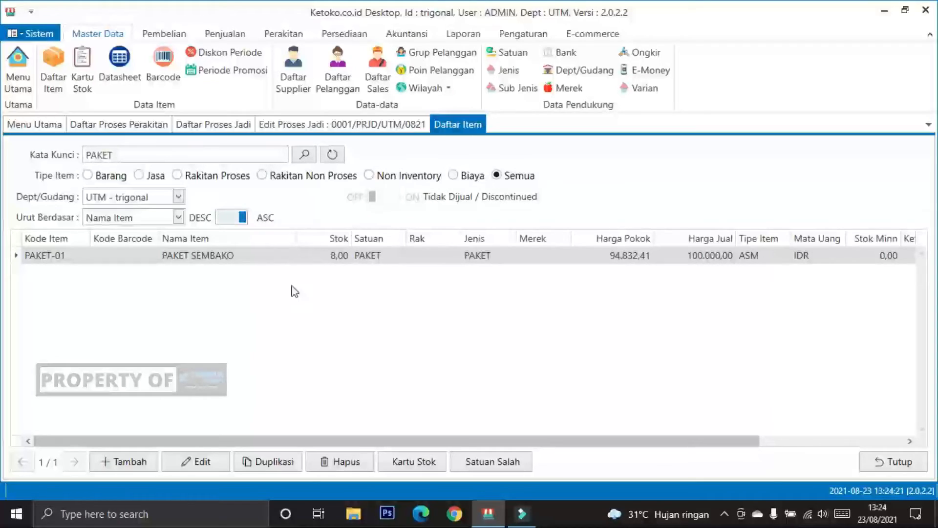
pyautogui.click(326, 259)
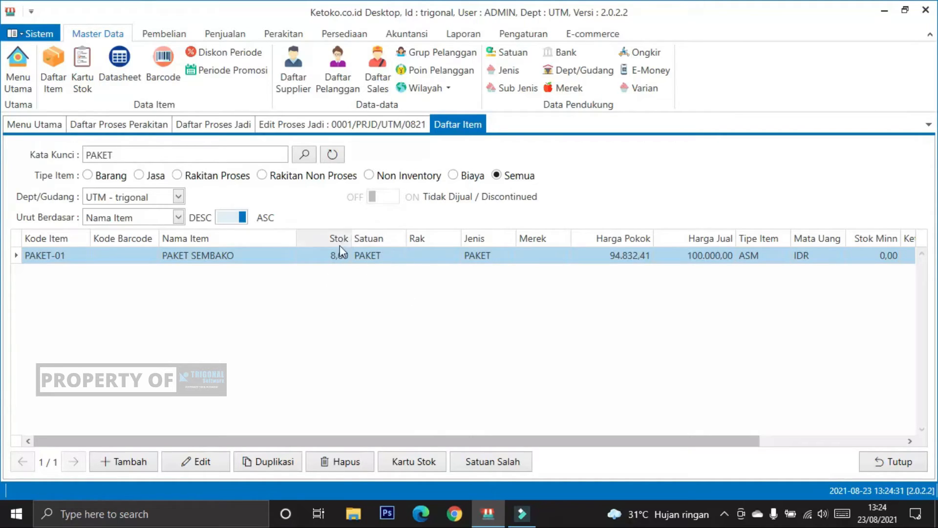
pyautogui.click(334, 259)
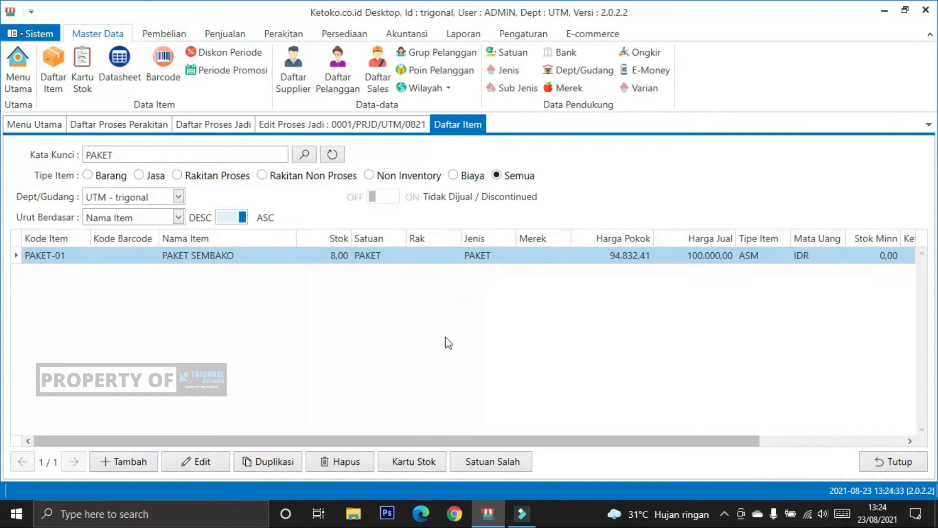
pyautogui.moveTo(427, 441); pyautogui.dragTo(373, 381)
# Step: Close the item list, the Proses Jadi transaction and both assembly lists
pyautogui.click(901, 471)
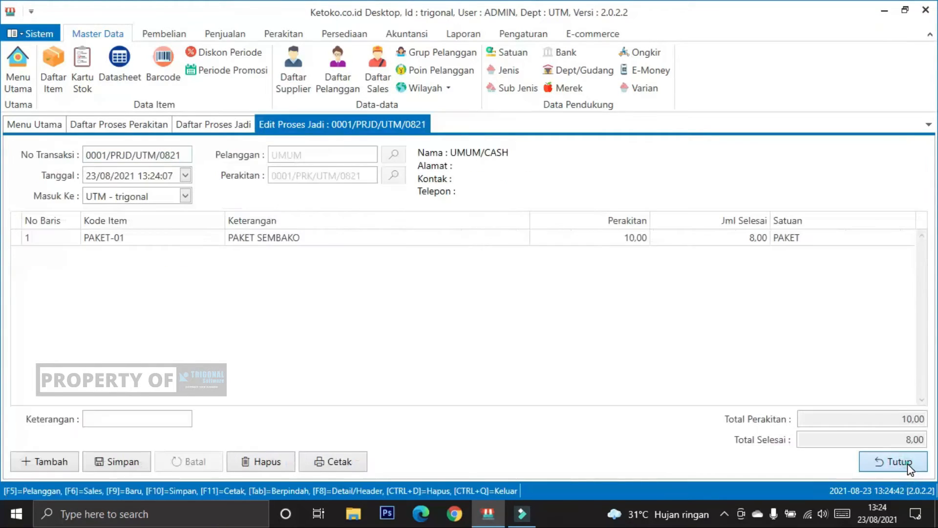
pyautogui.click(907, 463)
pyautogui.click(908, 463)
pyautogui.click(905, 462)
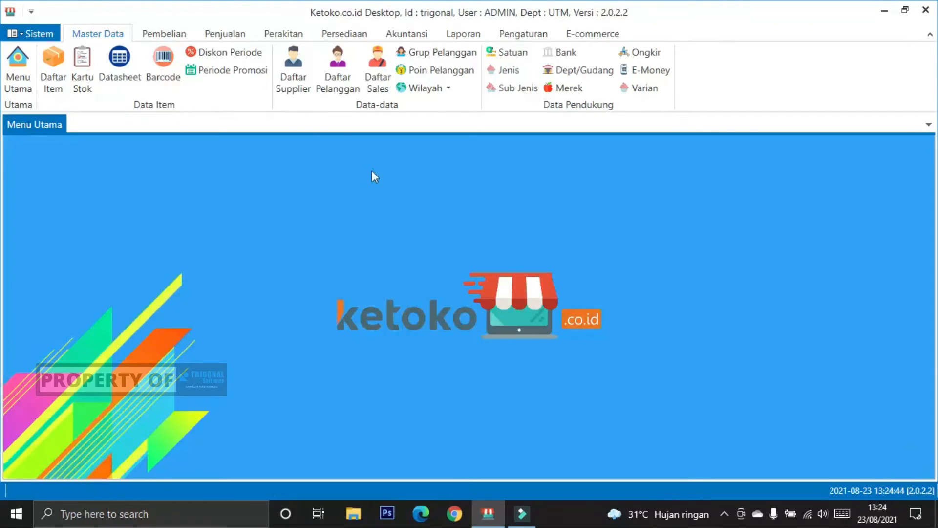
# Step: Start a new sales transaction from Daftar Penjualan and add the item PAKET-01 (PAKET SEMBAKO)
pyautogui.click(221, 33)
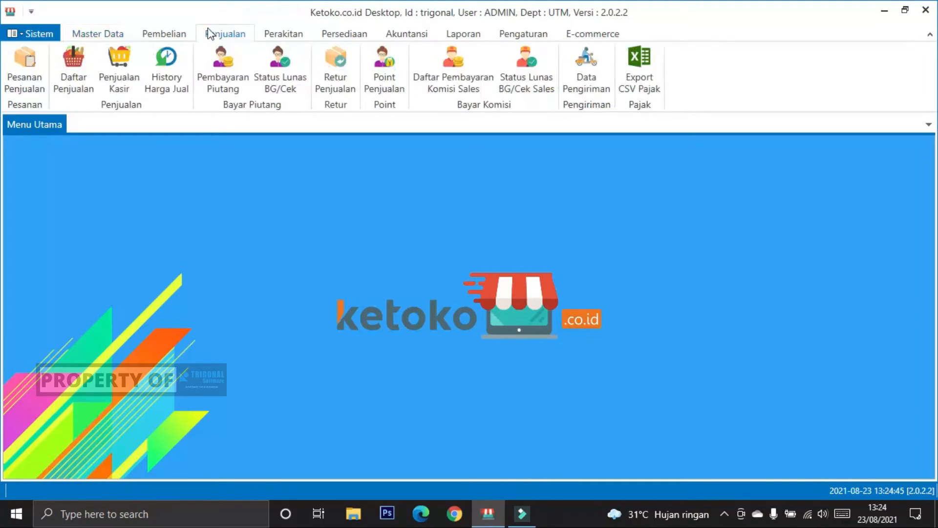
pyautogui.click(76, 59)
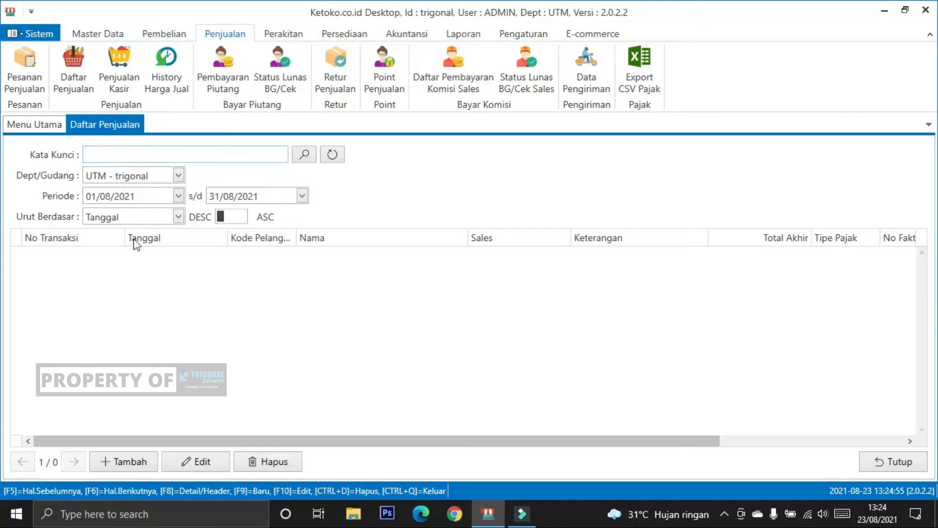
pyautogui.click(117, 461)
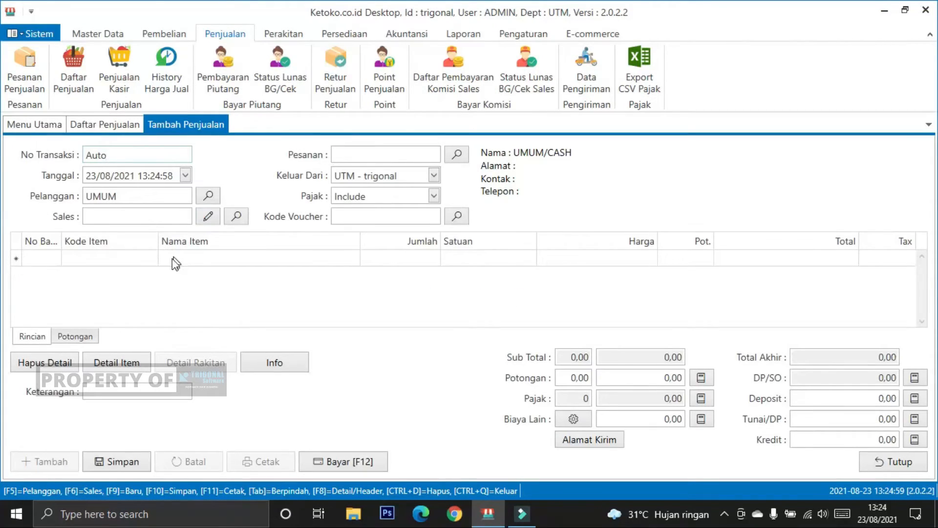
pyautogui.click(124, 257)
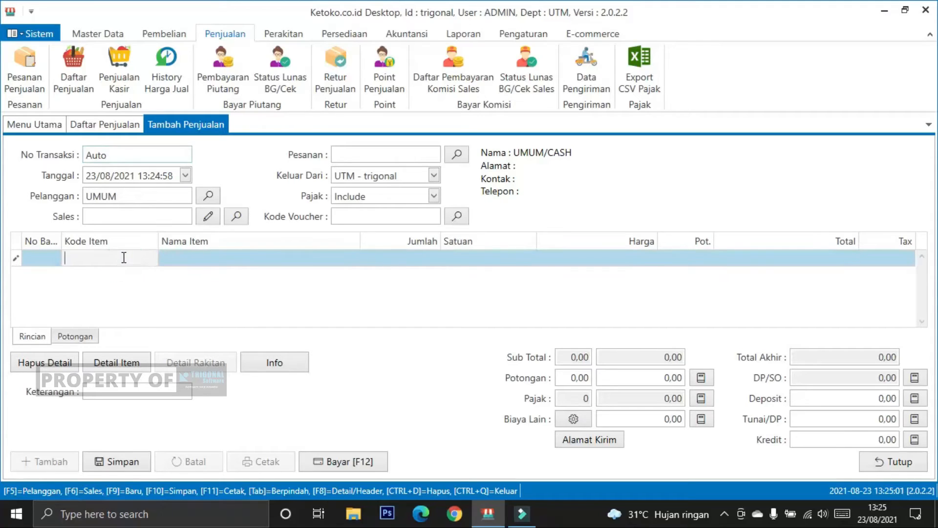
pyautogui.write('PAKET')
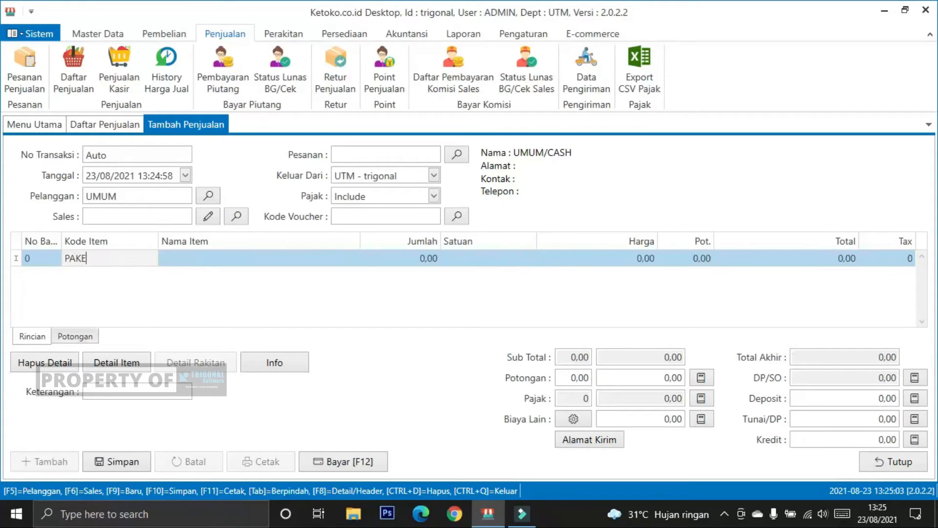
pyautogui.press('Return')
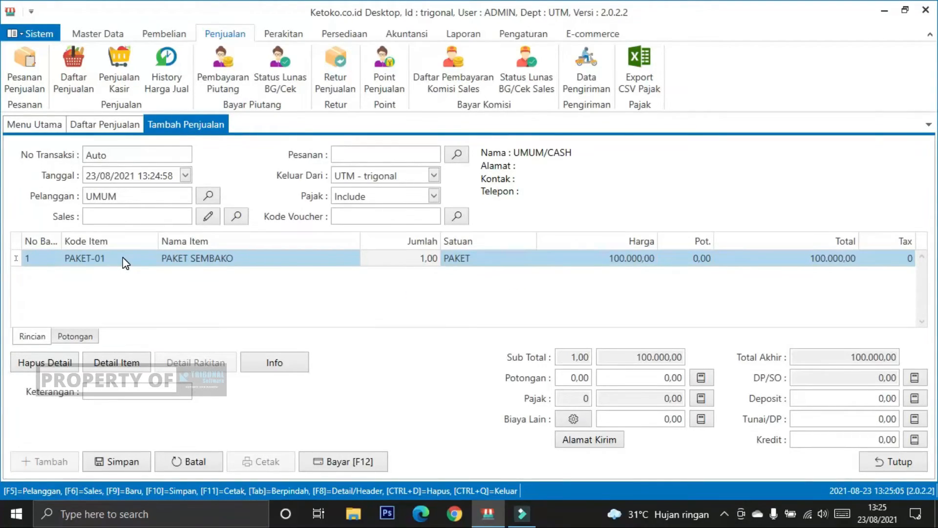
# Step: Set the Jumlah of PAKET SEMBAKO in the sale to 5 and complete the item row
pyautogui.doubleClick(406, 256)
pyautogui.press('Tab')
pyautogui.press('Tab')
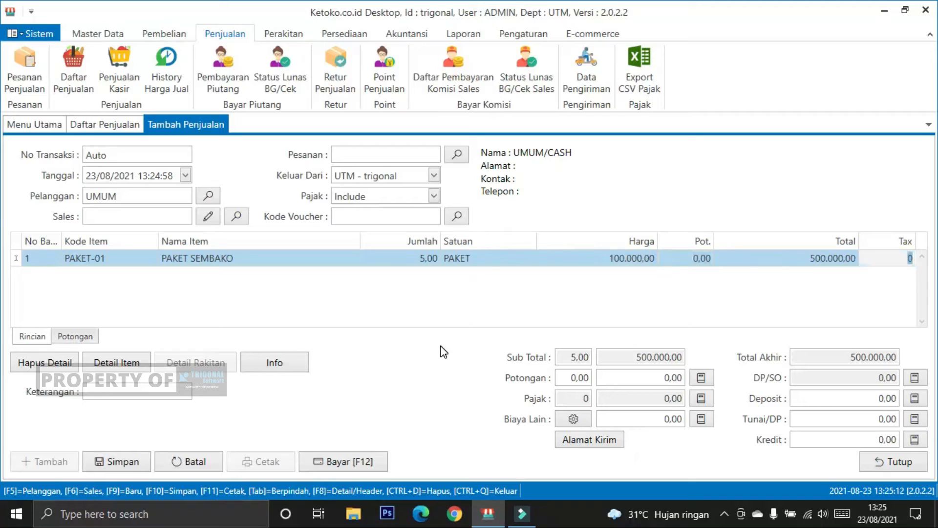
pyautogui.press('Tab')
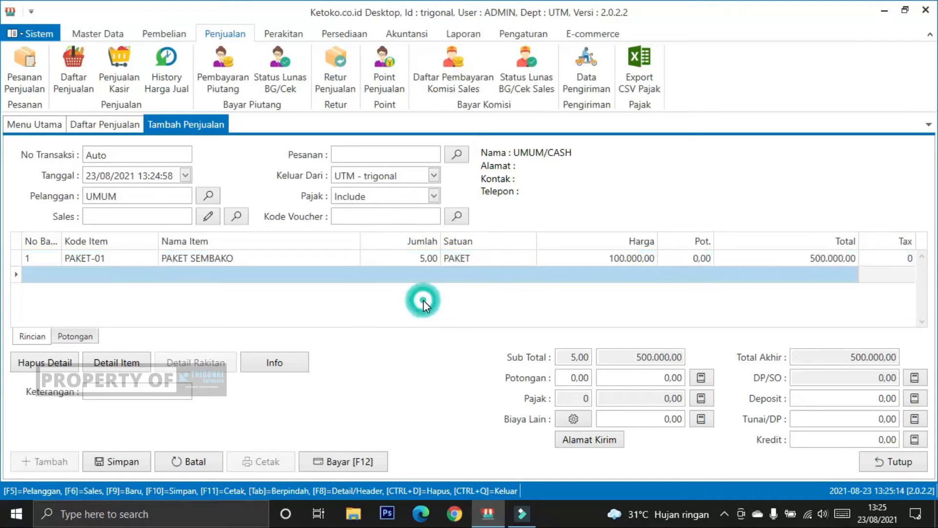
# Step: Pay the sale with 500.000 in Bayar Tunai and save the transaction
pyautogui.click(353, 454)
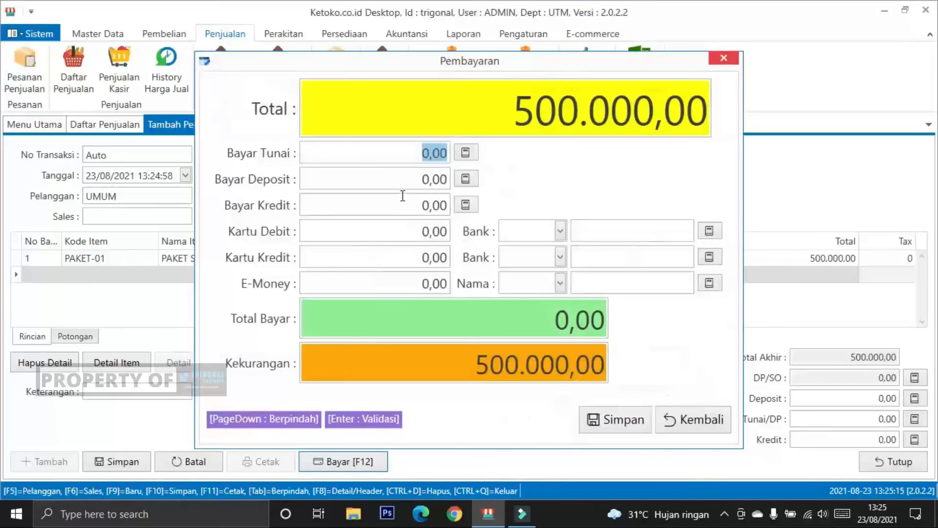
pyautogui.write('500000')
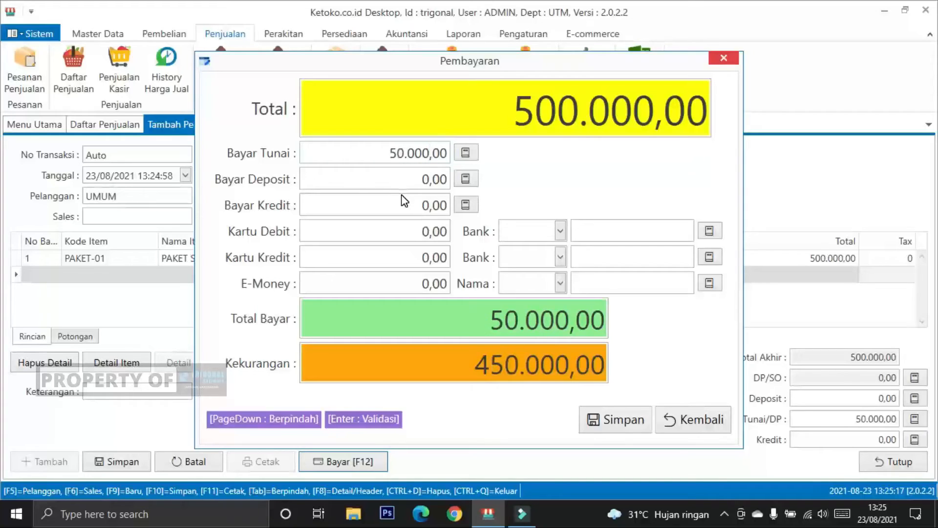
pyautogui.click(620, 421)
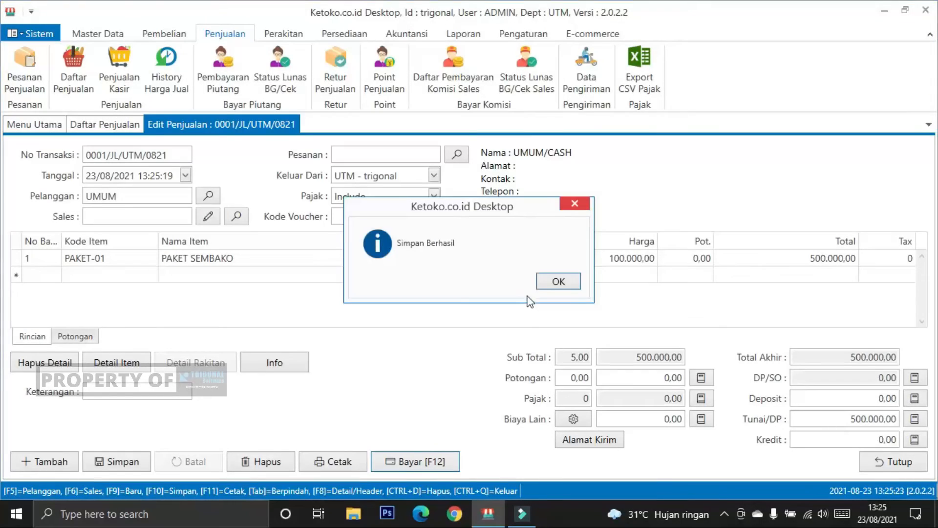
pyautogui.click(546, 280)
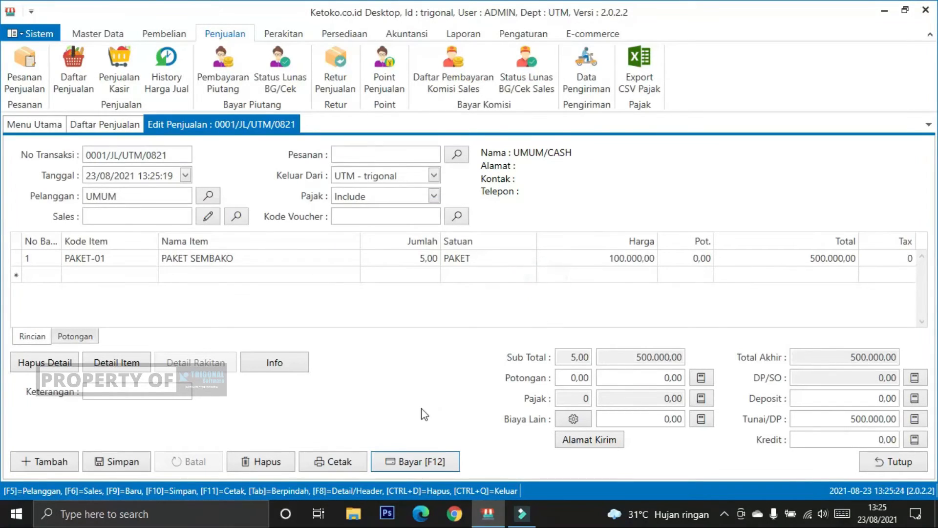
# Step: Preview the sale's invoice in the Faktur Jual 2 format, then close the preview and the sales transaction
pyautogui.click(353, 458)
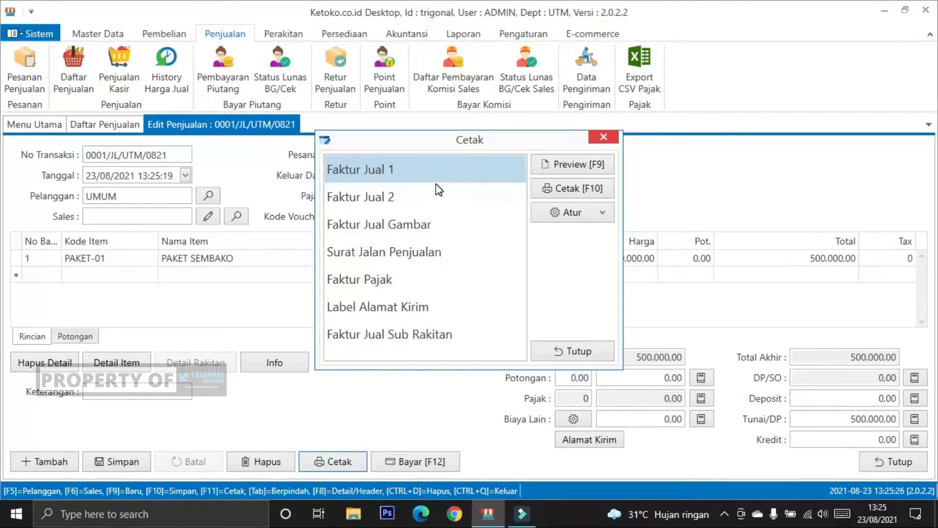
pyautogui.click(435, 189)
pyautogui.click(548, 166)
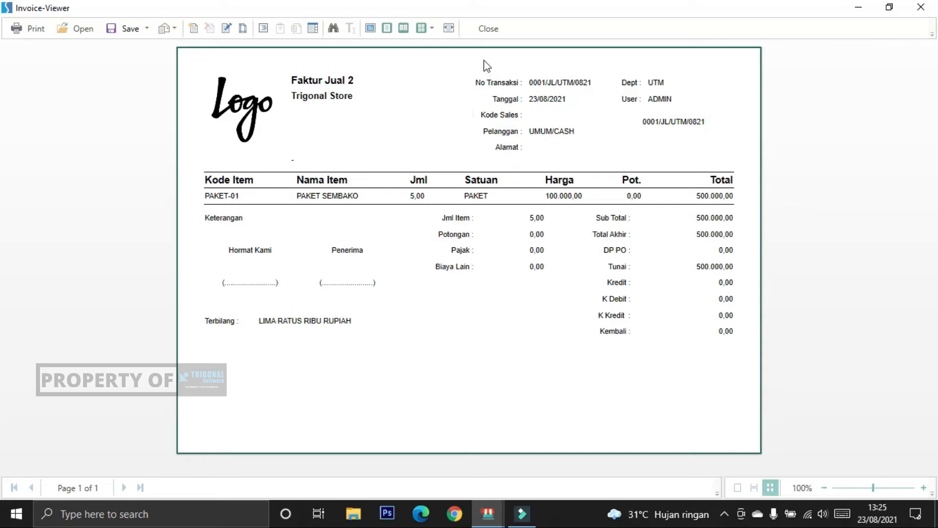
pyautogui.click(488, 28)
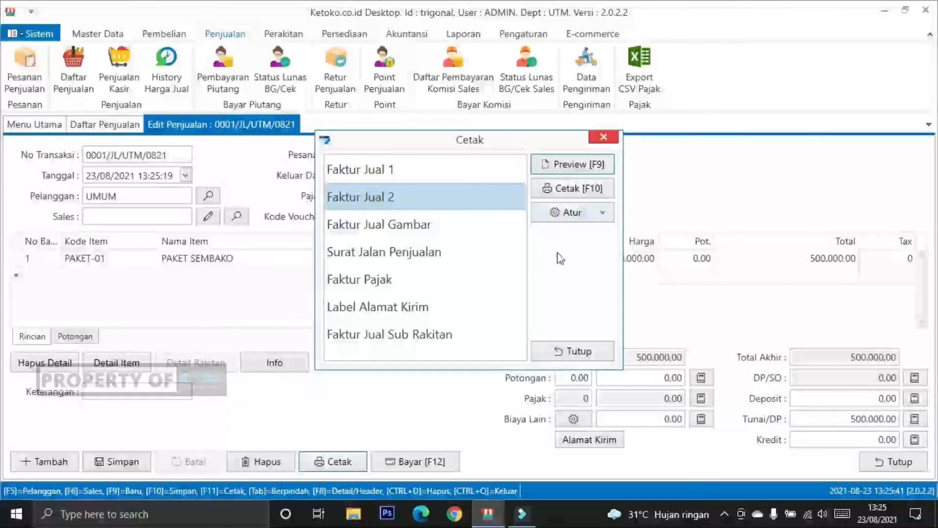
pyautogui.click(583, 350)
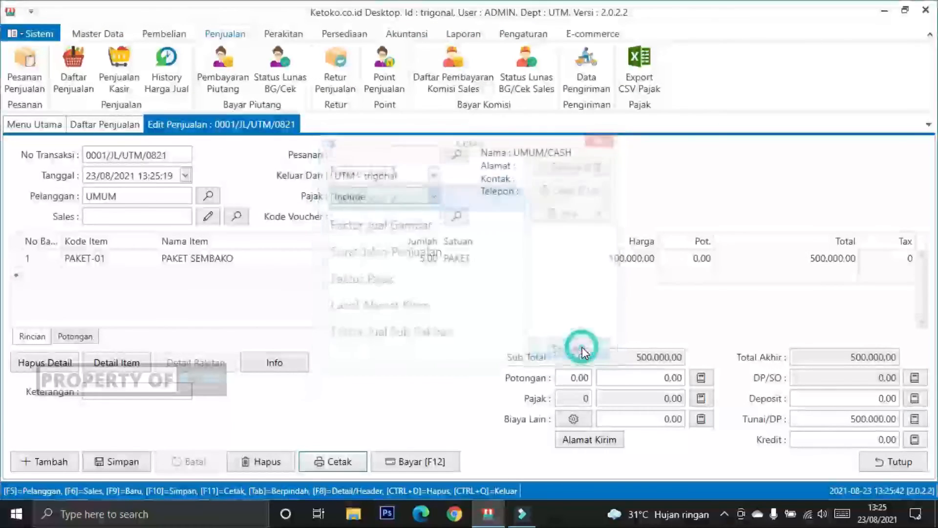
pyautogui.click(887, 461)
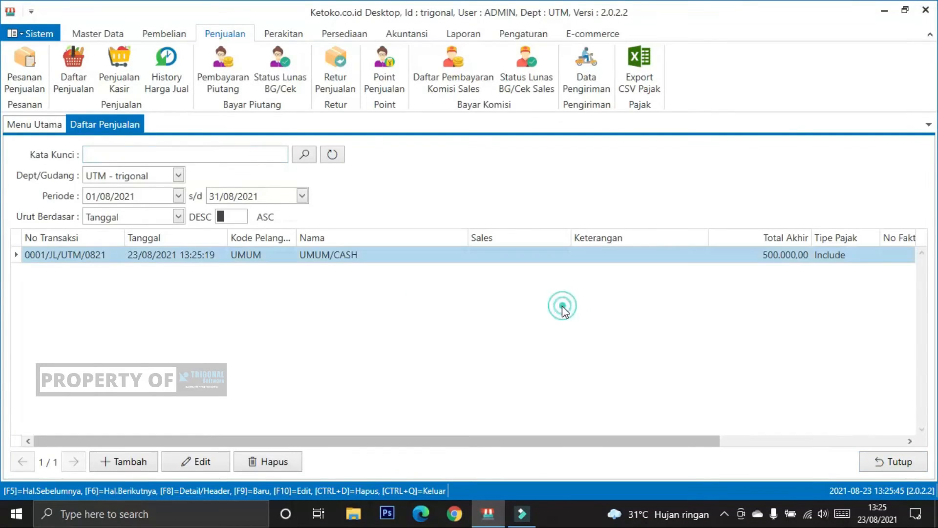
# Step: Find PAKET SEMBAKO in the item list with the keyword PAKET and check its stock after the sale
pyautogui.click(104, 31)
pyautogui.click(81, 73)
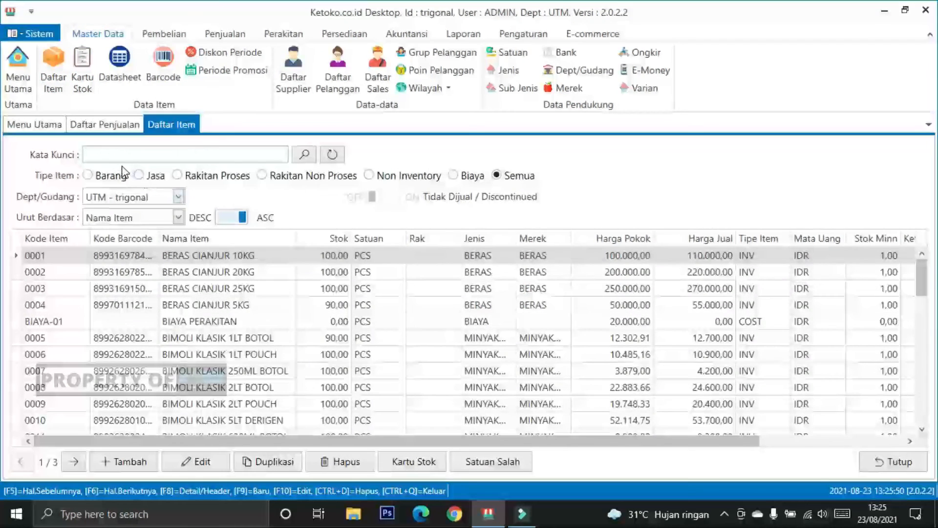
pyautogui.click(122, 157)
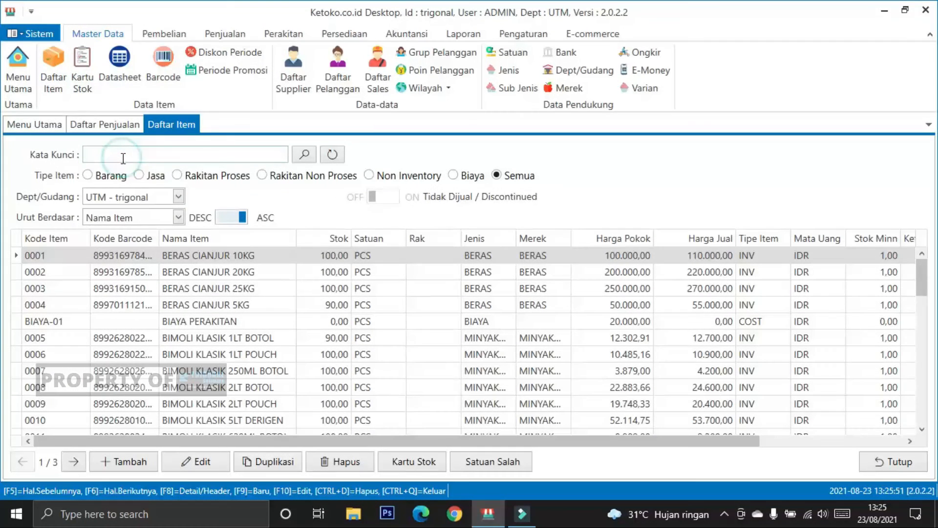
pyautogui.write('PAKET')
pyautogui.press('Return')
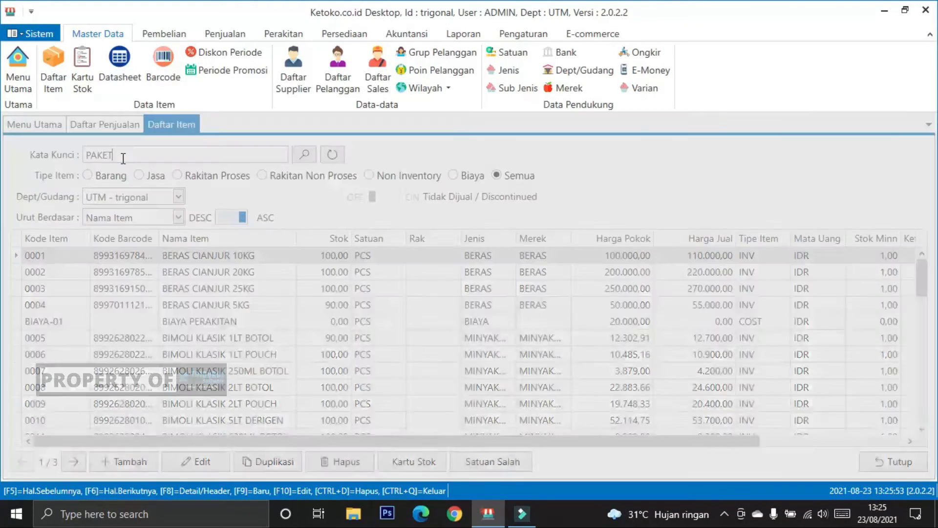
pyautogui.click(317, 256)
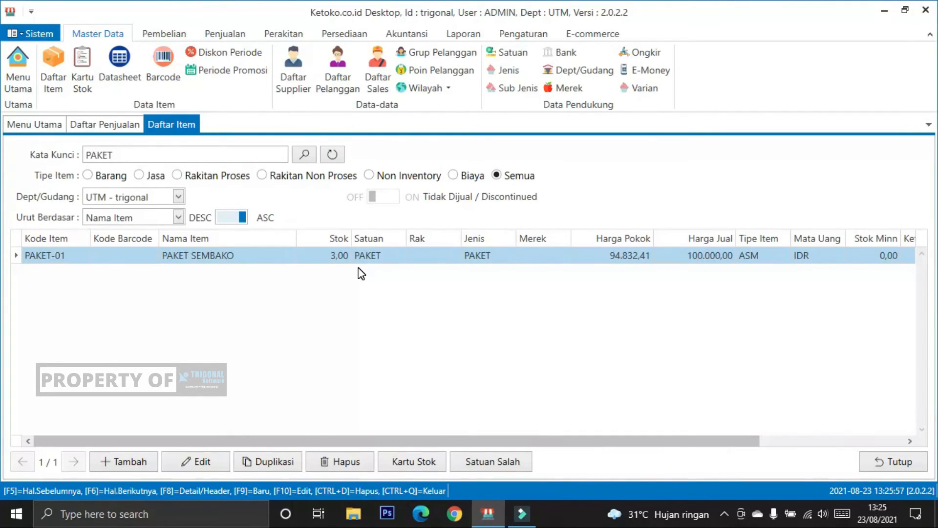
# Step: Review the sale entry on the Kartu Stok of PAKET SEMBAKO, then close the stock card, item list and sales list
pyautogui.click(416, 454)
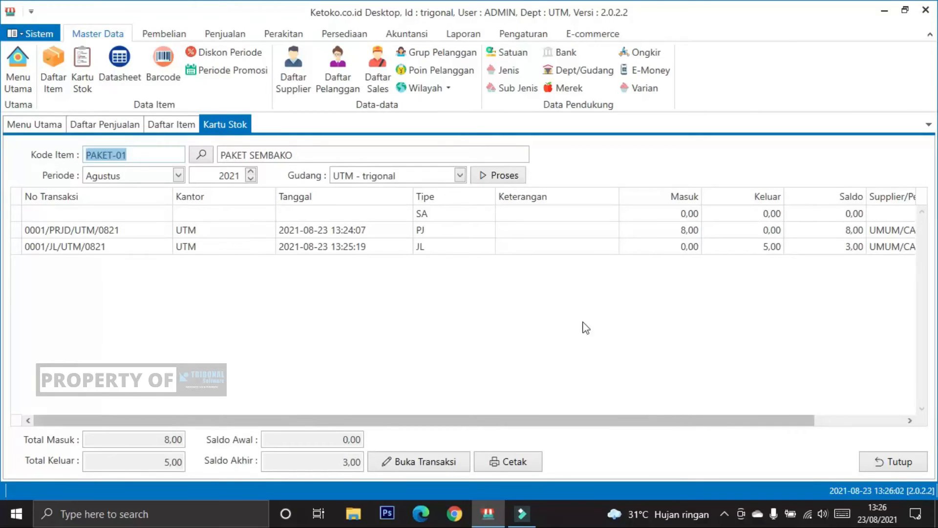
pyautogui.click(750, 247)
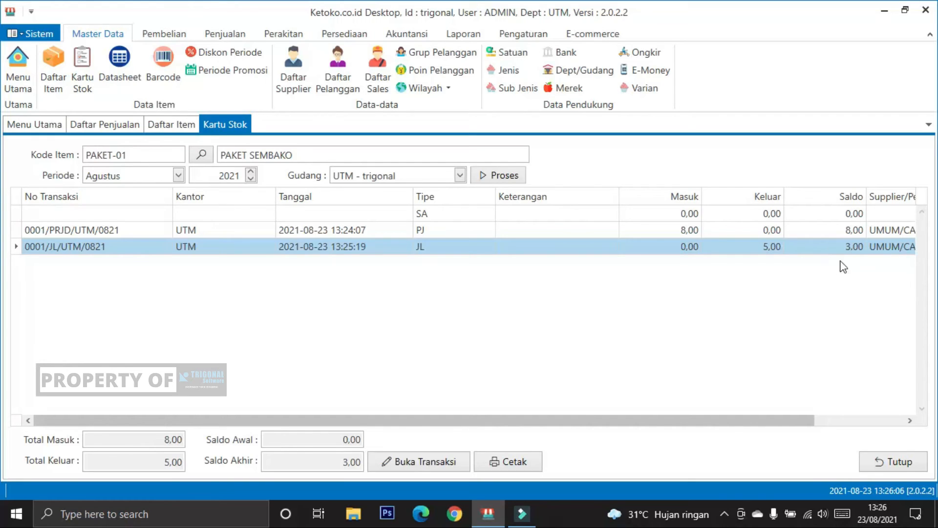
pyautogui.click(890, 461)
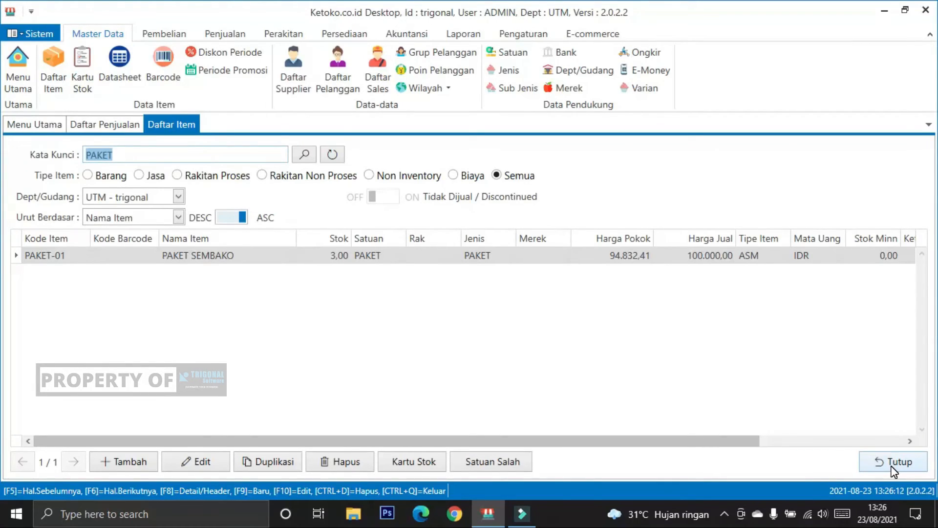
pyautogui.click(891, 467)
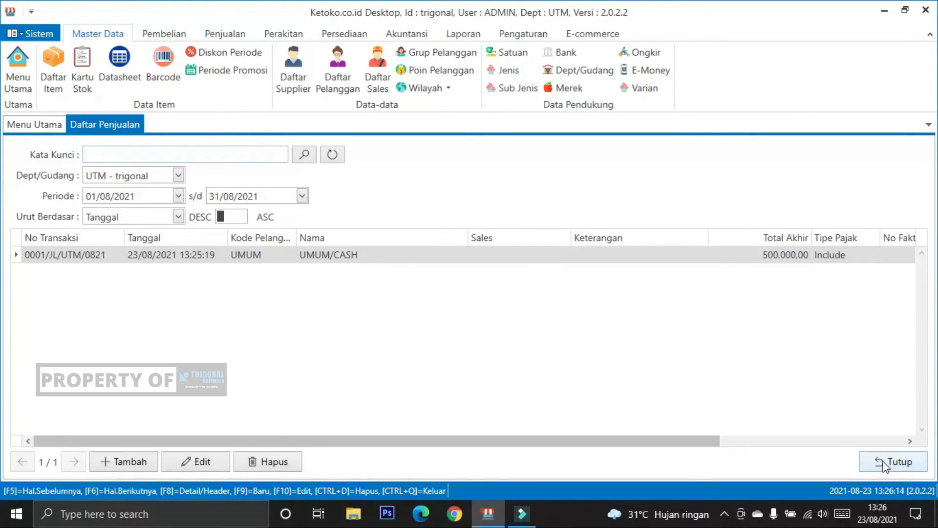
pyautogui.click(890, 467)
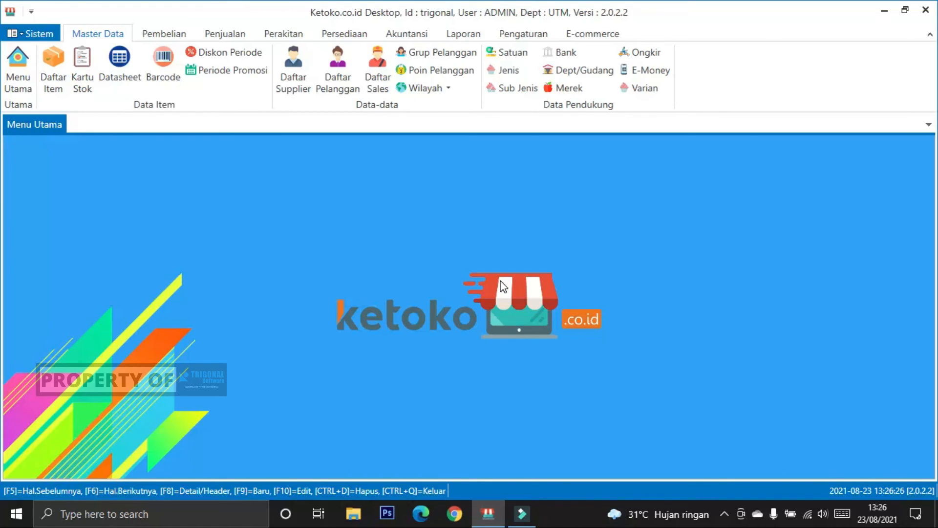
# Step: Review the Daftar Proses Perakitan and Daftar Proses Jadi lists and close both
pyautogui.click(298, 37)
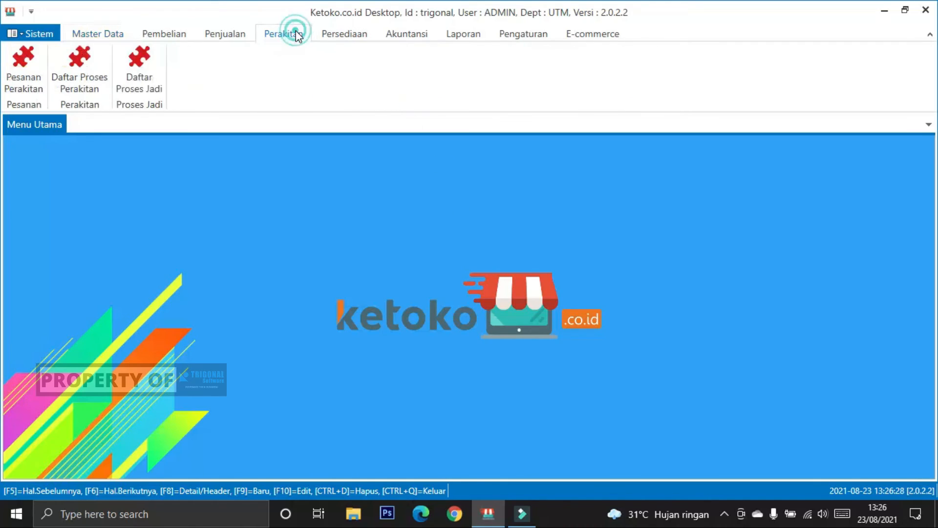
pyautogui.click(89, 80)
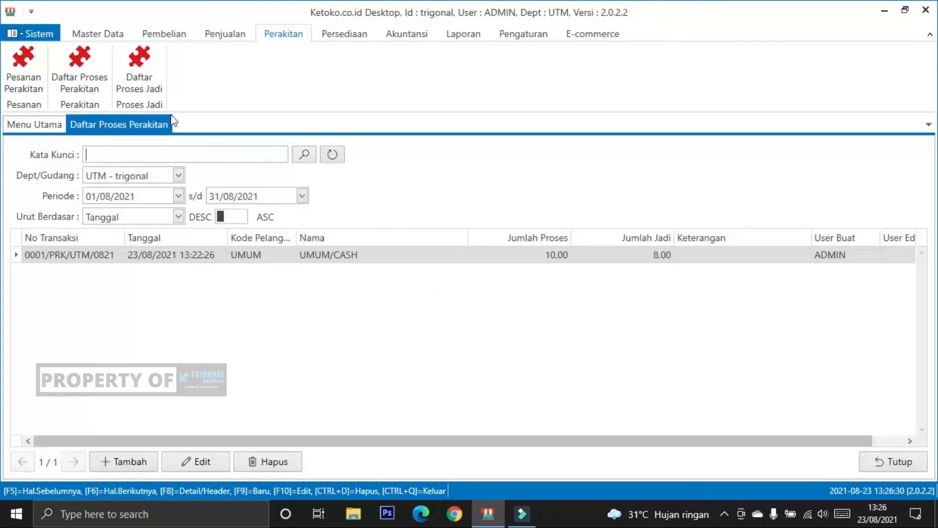
pyautogui.click(143, 78)
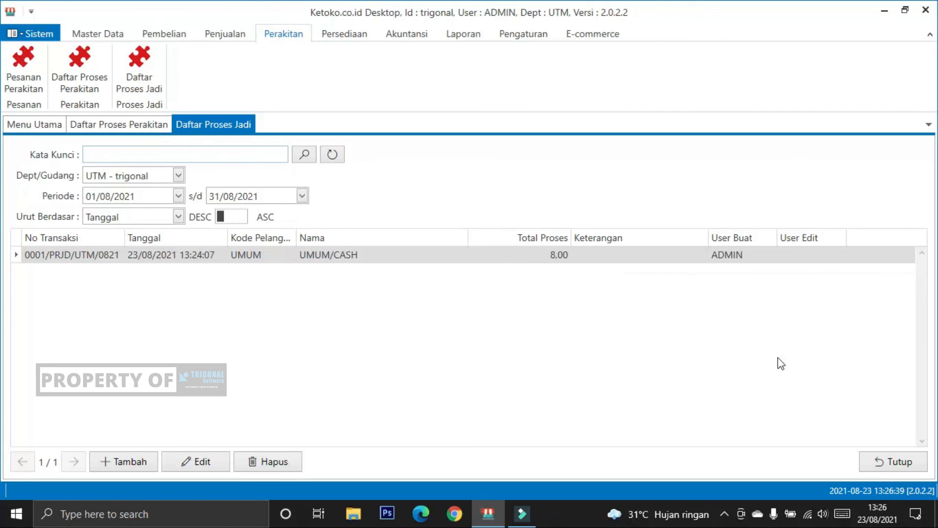
pyautogui.click(897, 467)
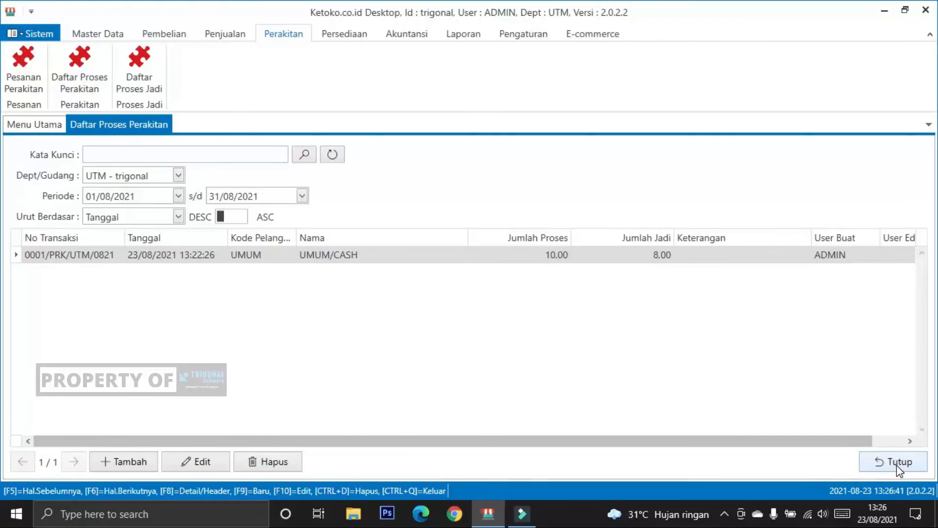
pyautogui.click(897, 467)
# Step: Switch to the Master Data functions
pyautogui.click(84, 30)
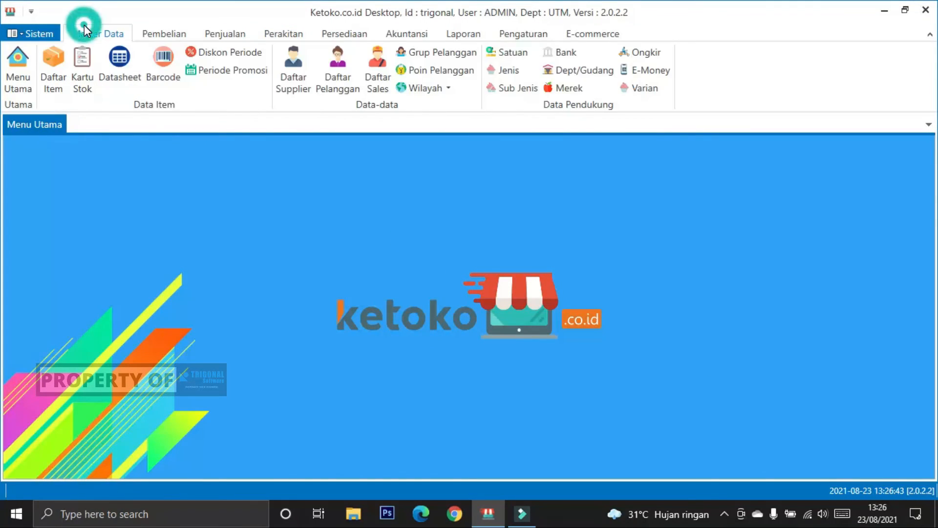